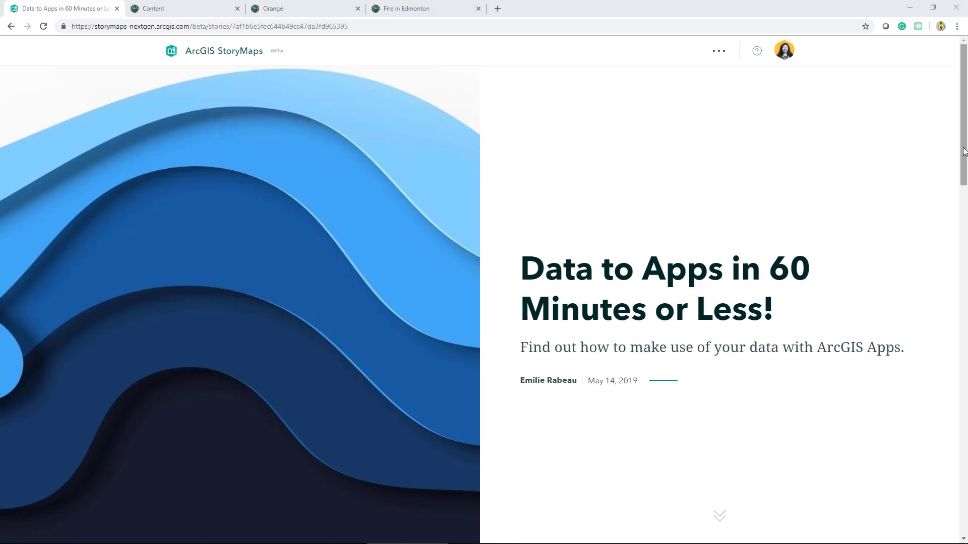
Step: Scroll the StoryMaps guide down to Part 2: Create a Web Map, then switch to the ArcGIS Content page
{"action": "left_click", "coordinate": [964, 152]}
{"action": "left_click_drag", "start_coordinate": [963, 151], "coordinate": [964, 267]}
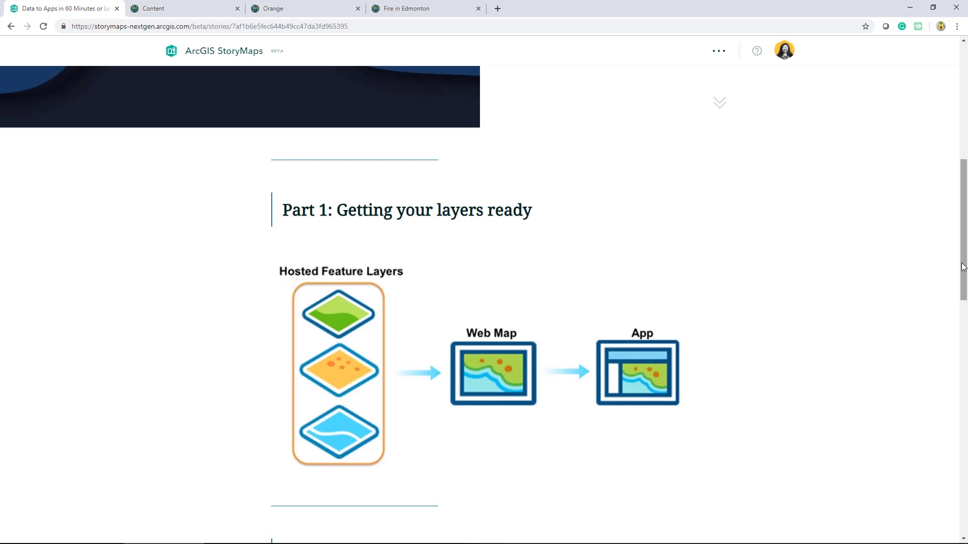
{"action": "scroll", "coordinate": [963, 267], "scroll_direction": "down", "scroll_amount": 5}
{"action": "scroll", "coordinate": [619, 300], "scroll_direction": "down", "scroll_amount": 1}
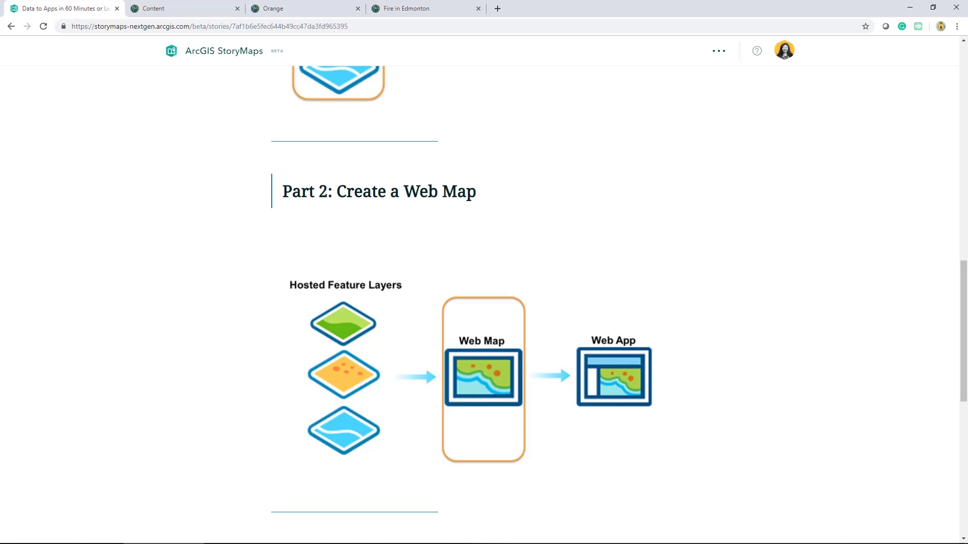
{"action": "left_click", "coordinate": [154, 11]}
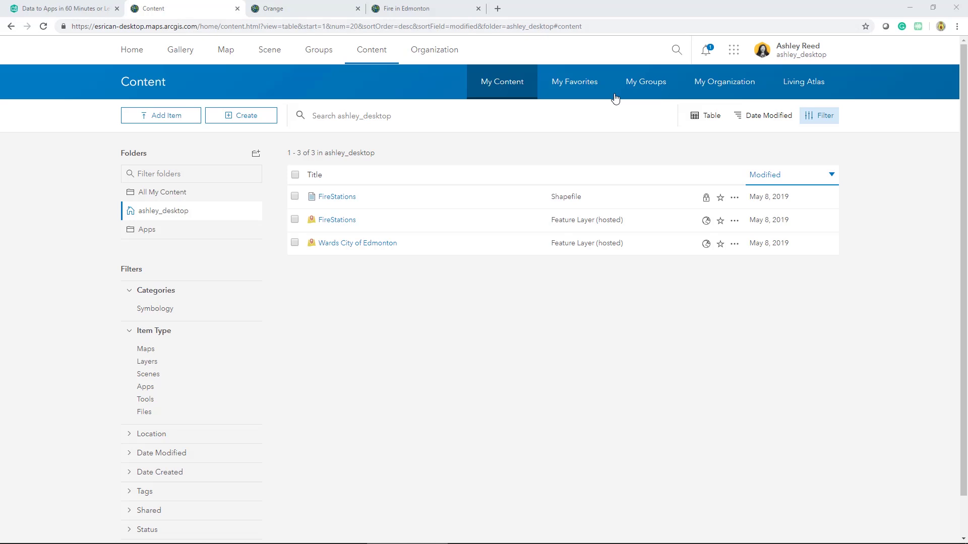
Step: Accept the Fire Events Dashboard group invitation and view the group's overview
{"action": "left_click", "coordinate": [710, 51]}
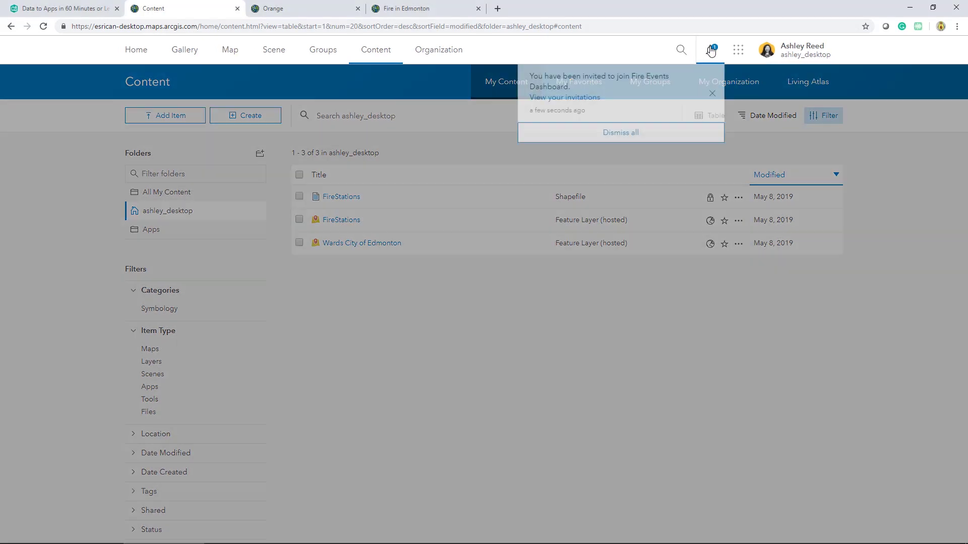
{"action": "left_click", "coordinate": [597, 102]}
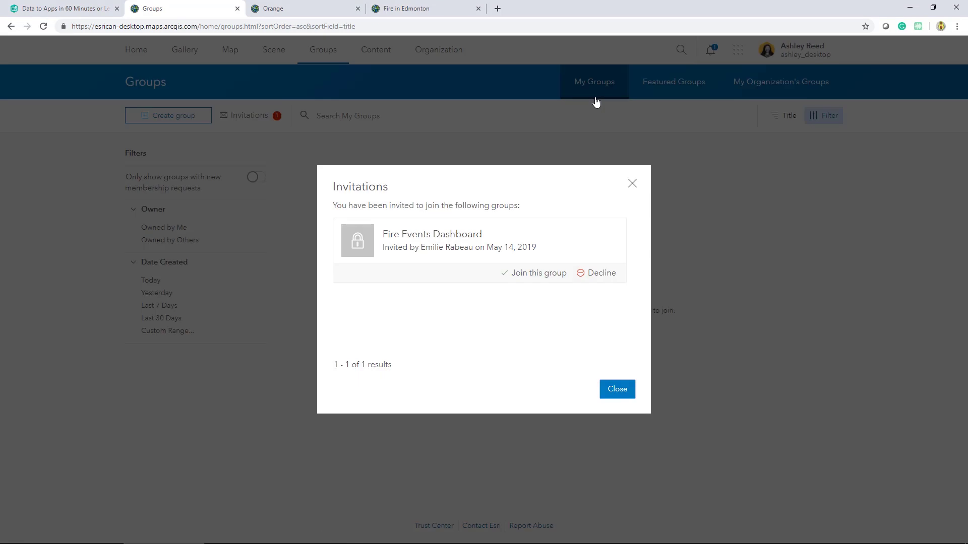
{"action": "left_click", "coordinate": [539, 273]}
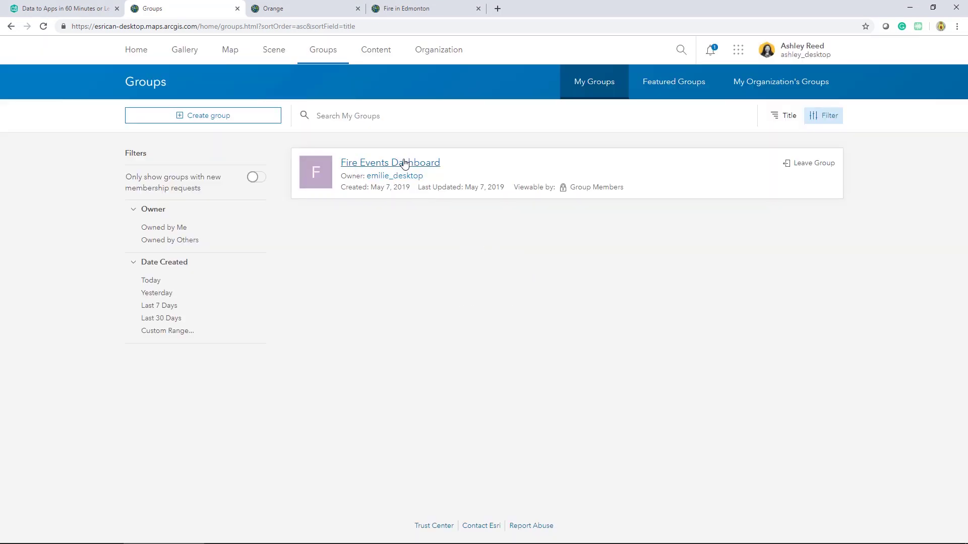
{"action": "left_click", "coordinate": [402, 162]}
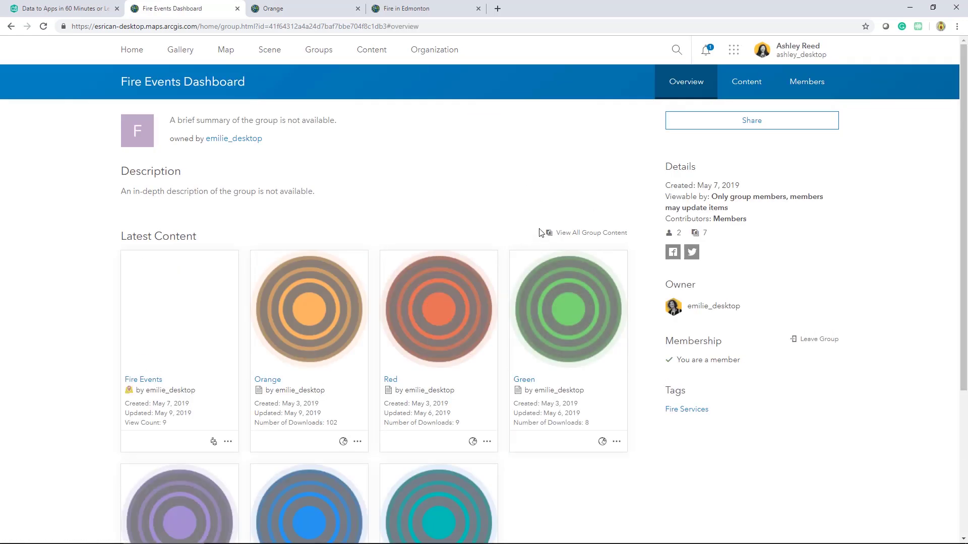
{"action": "mouse_move", "coordinate": [203, 316]}
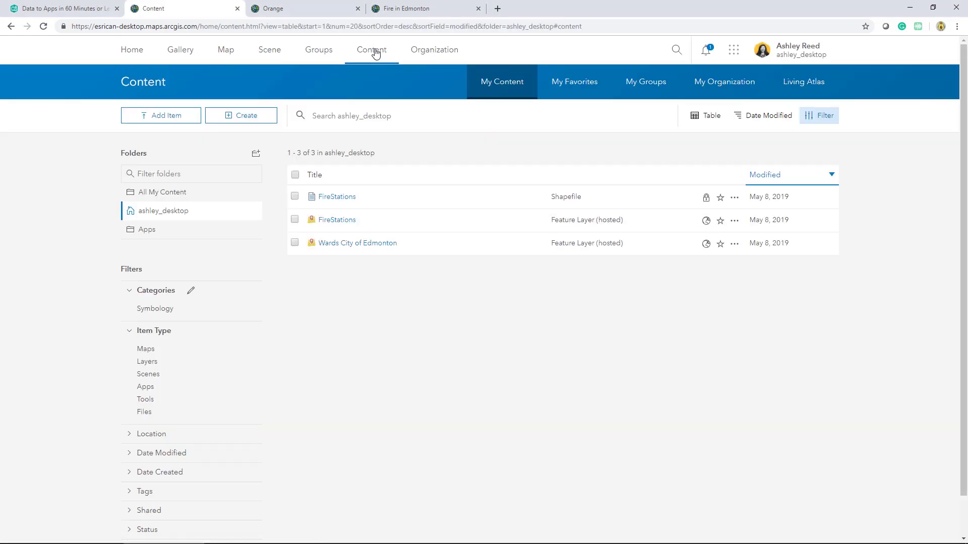
Step: Create a web map titled 'Fire Emergencies in Edmonton' with the tag 'Fire Services'
{"action": "left_click", "coordinate": [267, 119]}
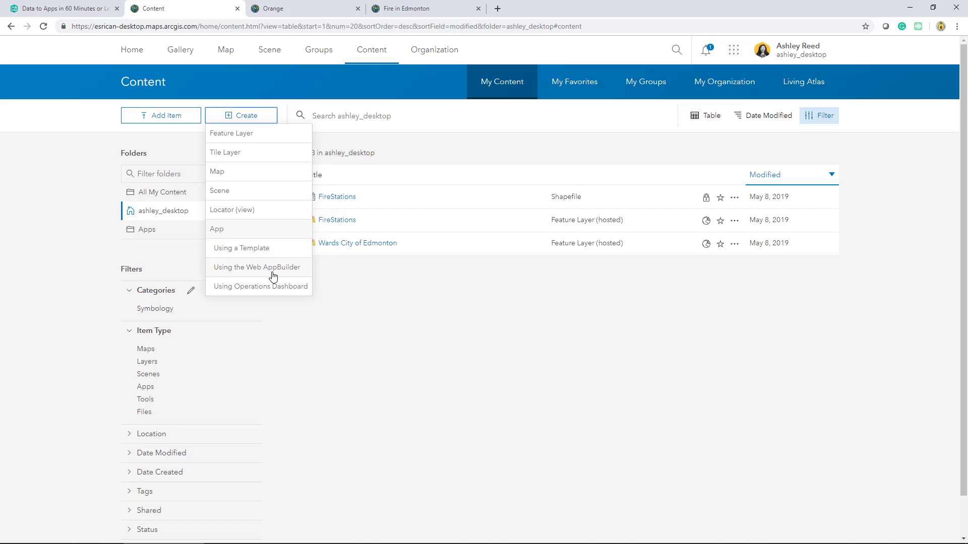
{"action": "left_click", "coordinate": [247, 176]}
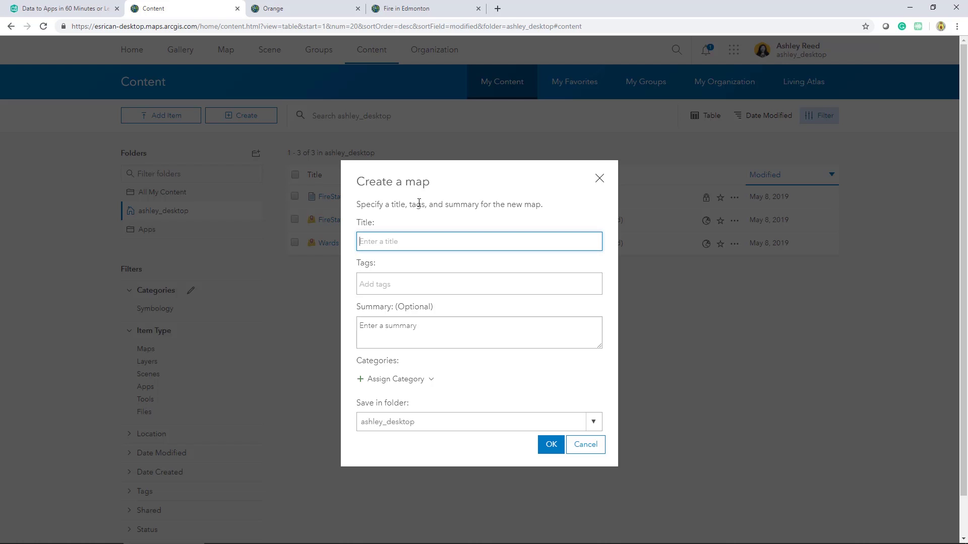
{"action": "type", "text": "Fire Emergencies in Edmonton"}
{"action": "key", "text": "Tab"}
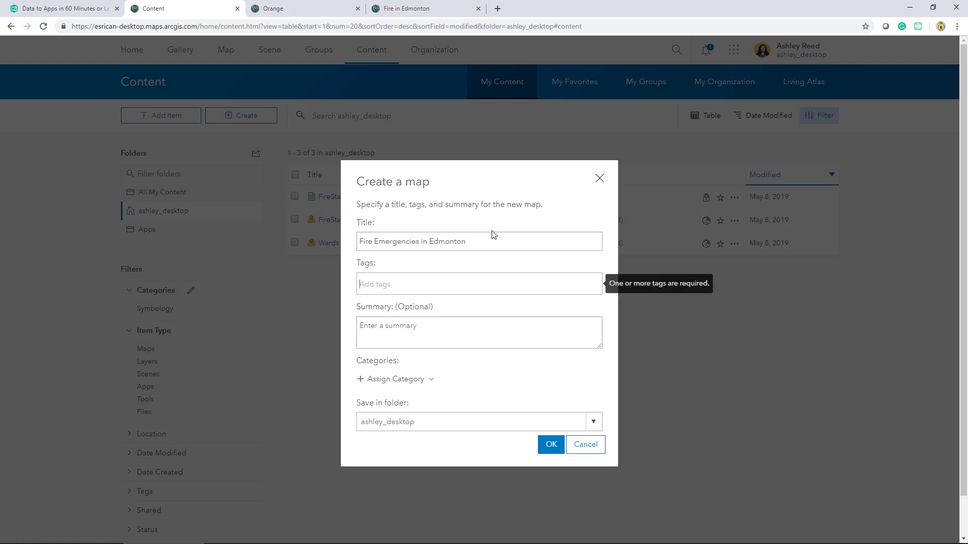
{"action": "type", "text": "Fire SErvic"}
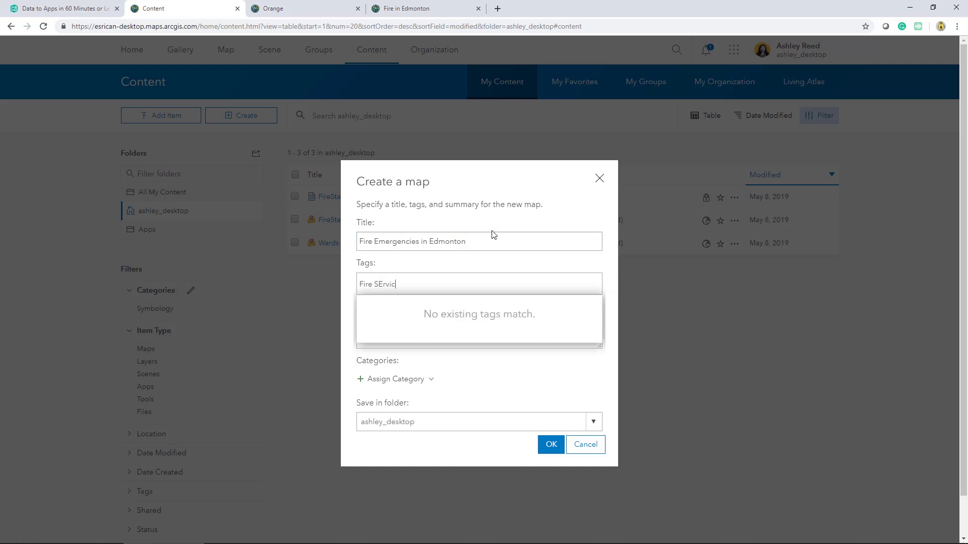
{"action": "key", "text": "BackSpace"}
{"action": "key", "text": "BackSpace"}
{"action": "key", "text": "BackSpace"}
{"action": "key", "text": "BackSpace"}
{"action": "key", "text": "BackSpace"}
{"action": "type", "text": "e"}
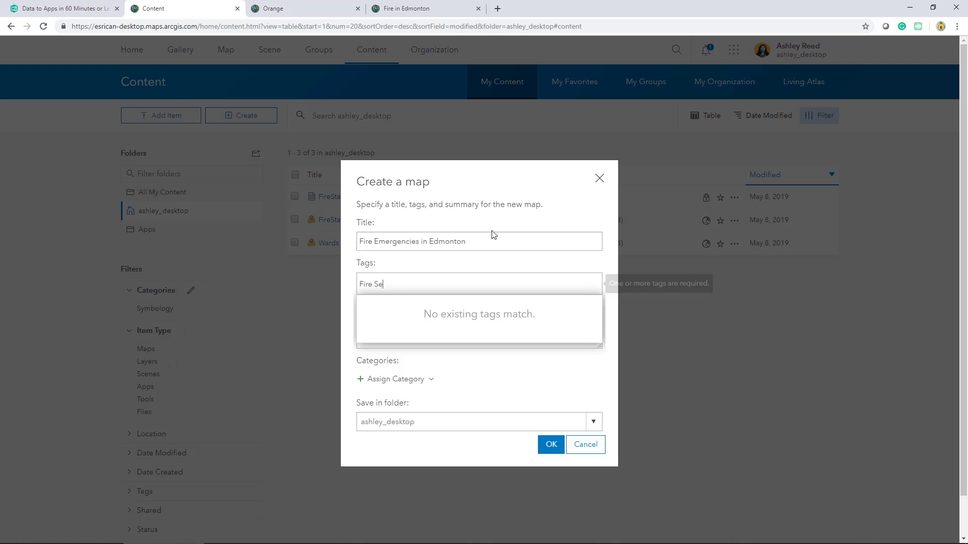
{"action": "type", "text": "rvices"}
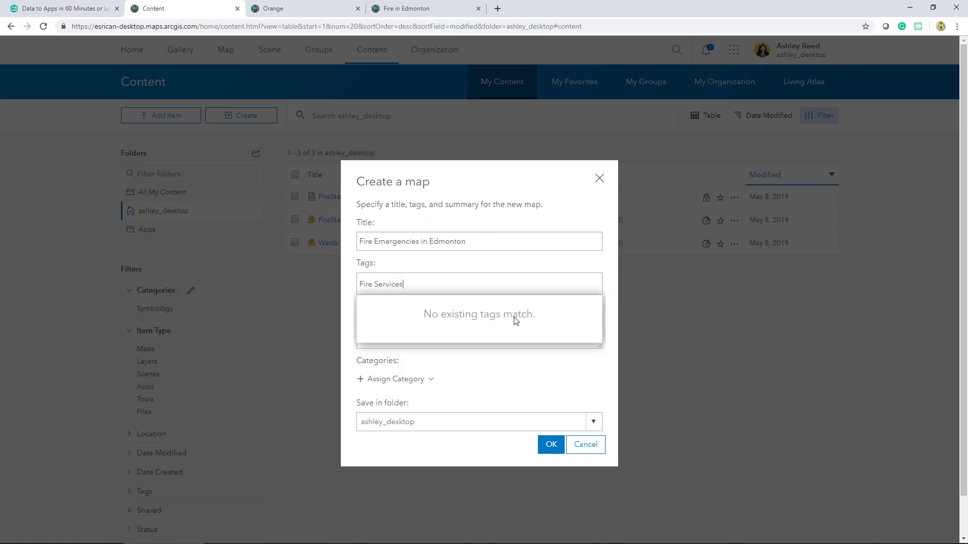
{"action": "key", "text": "Return"}
{"action": "left_click", "coordinate": [552, 465]}
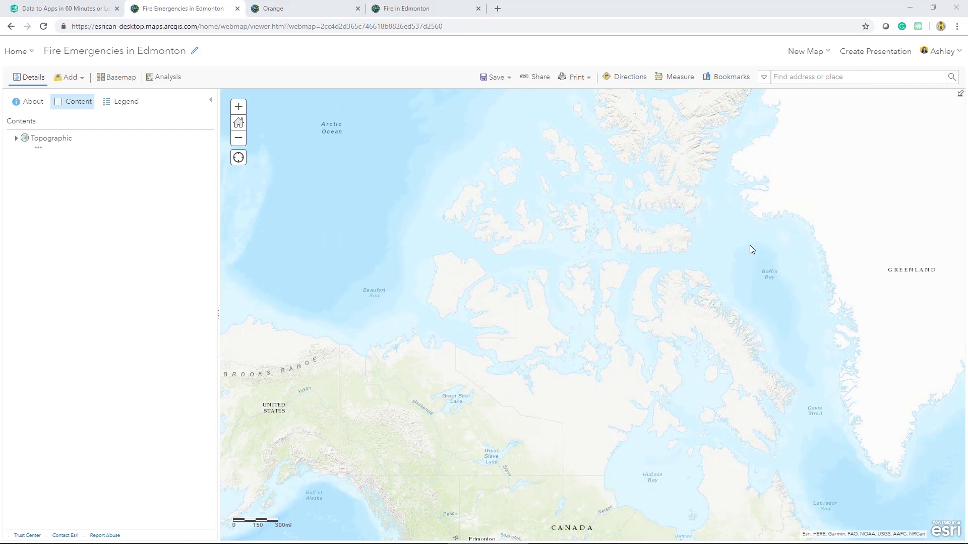
Step: Switch the basemap from Topographic to Imagery Hybrid and zoom toward the Prairies
{"action": "left_click_drag", "start_coordinate": [751, 249], "coordinate": [754, 92]}
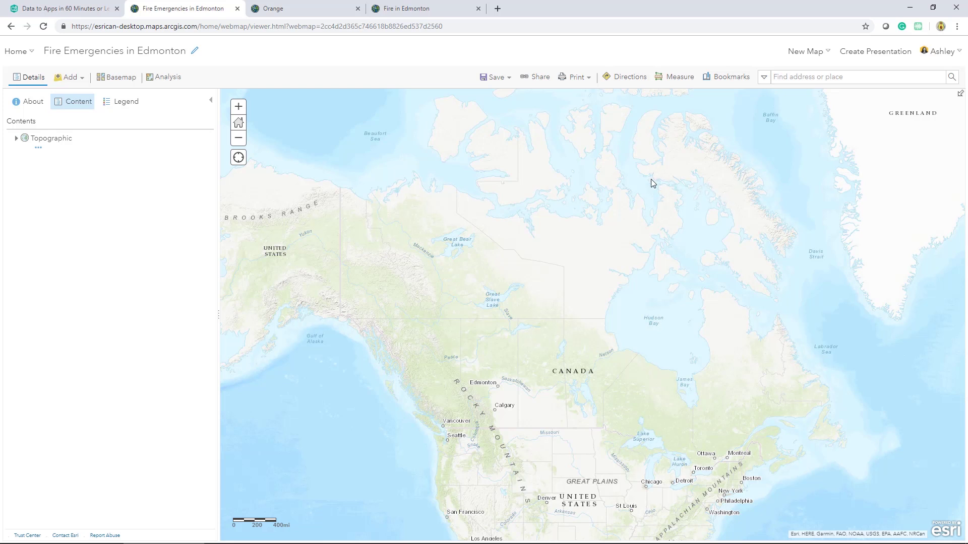
{"action": "left_click", "coordinate": [123, 78]}
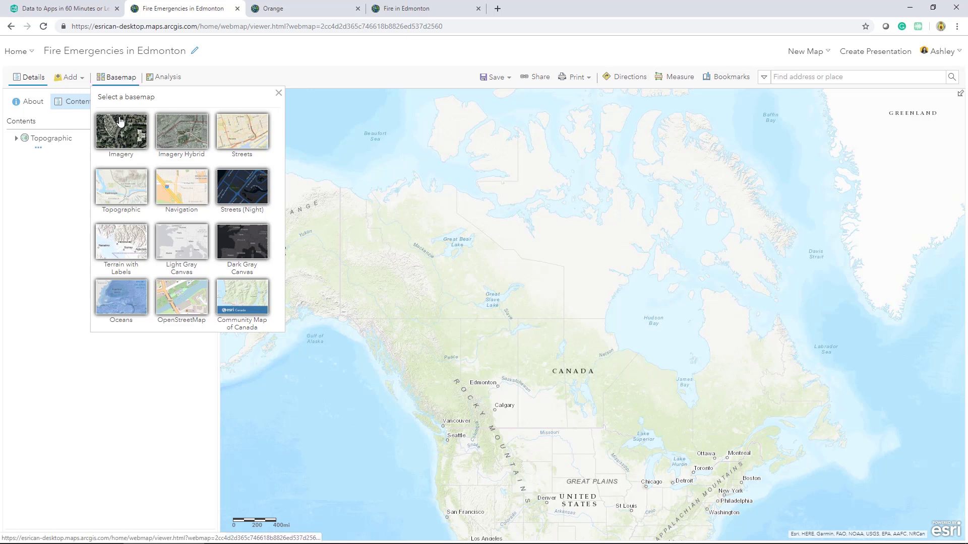
{"action": "left_click", "coordinate": [177, 136]}
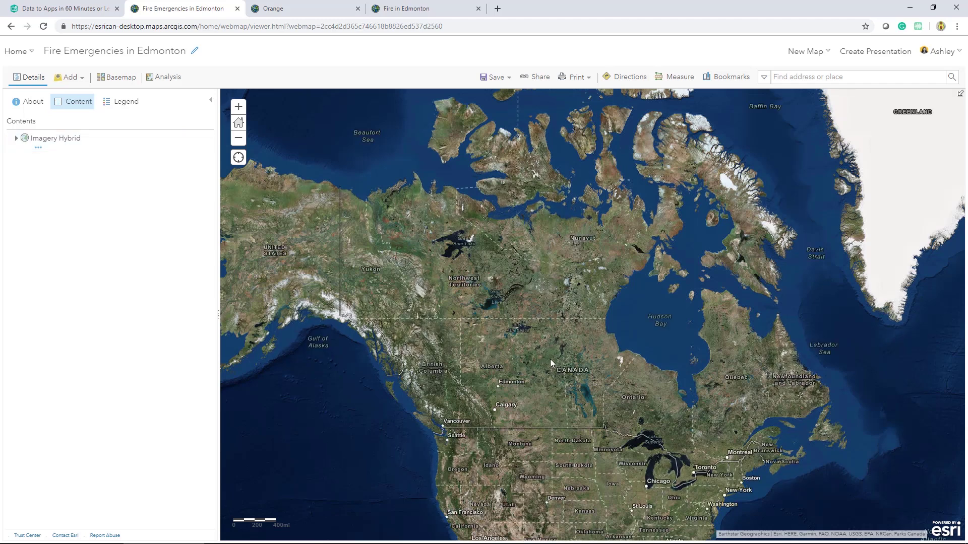
{"action": "scroll", "coordinate": [564, 382], "scroll_direction": "up", "scroll_amount": 2}
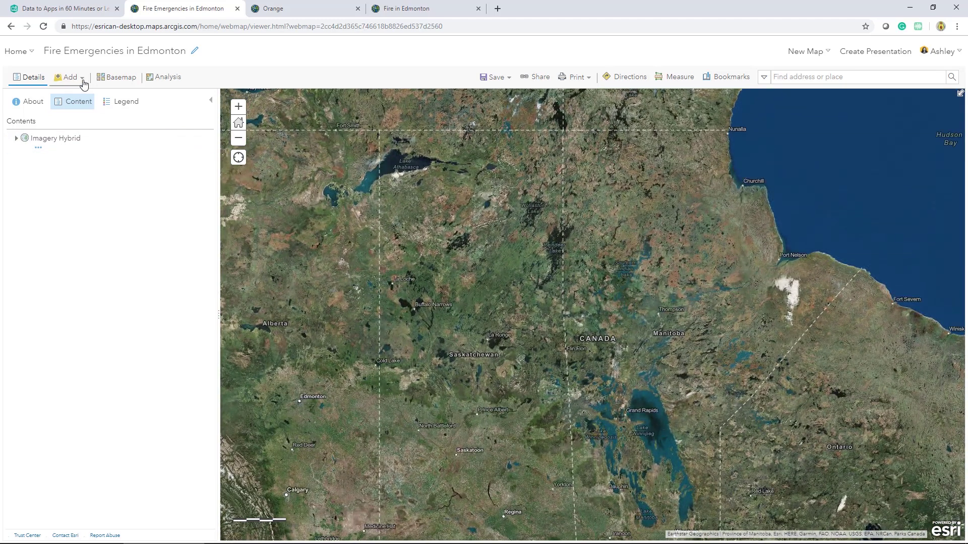
Step: Search Living Atlas for 'Dark Gray', filtered to Basemaps > Vector tiles
{"action": "left_click", "coordinate": [82, 79]}
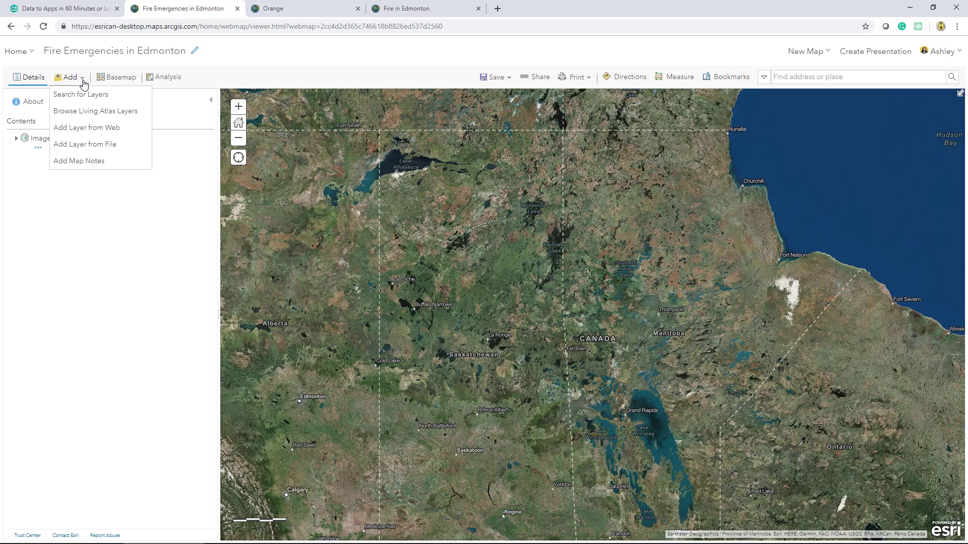
{"action": "left_click", "coordinate": [71, 112]}
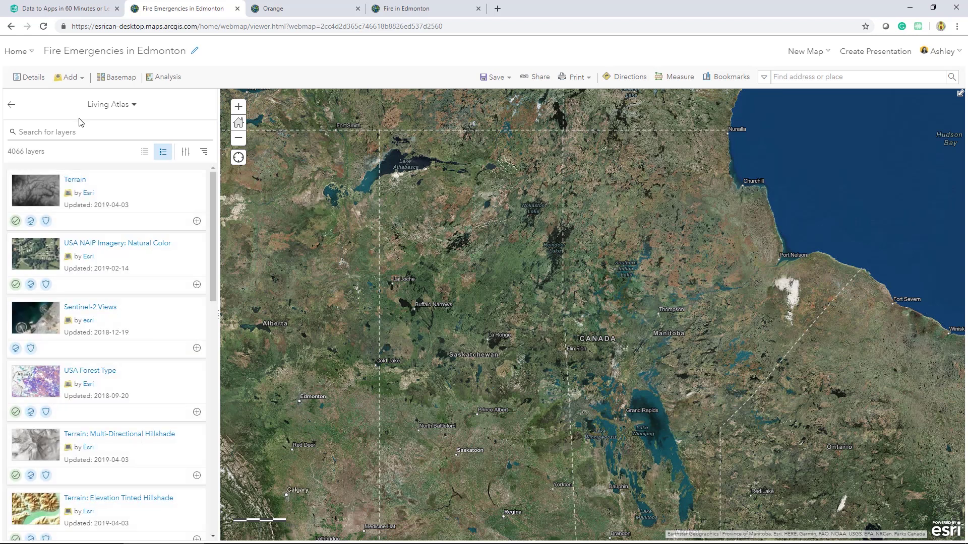
{"action": "left_click", "coordinate": [185, 153]}
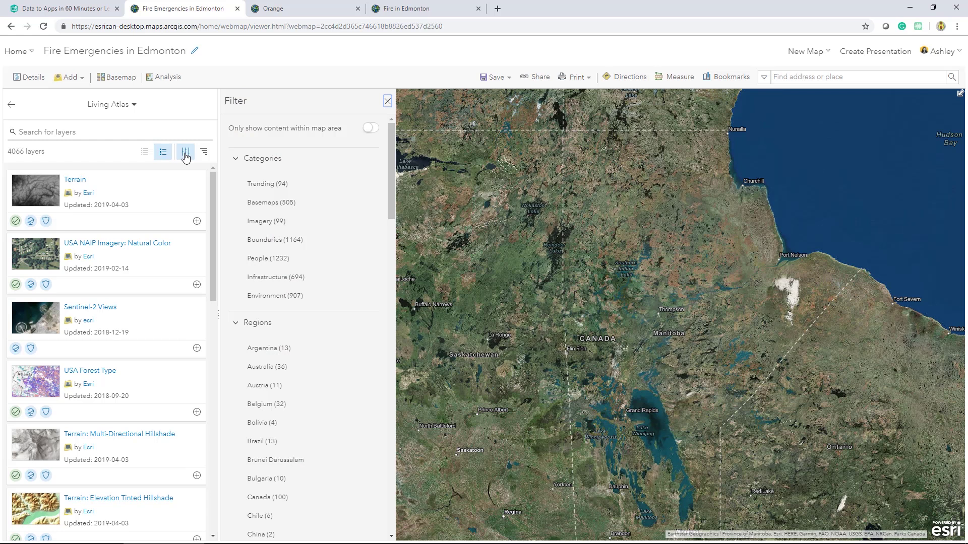
{"action": "left_click", "coordinate": [262, 202]}
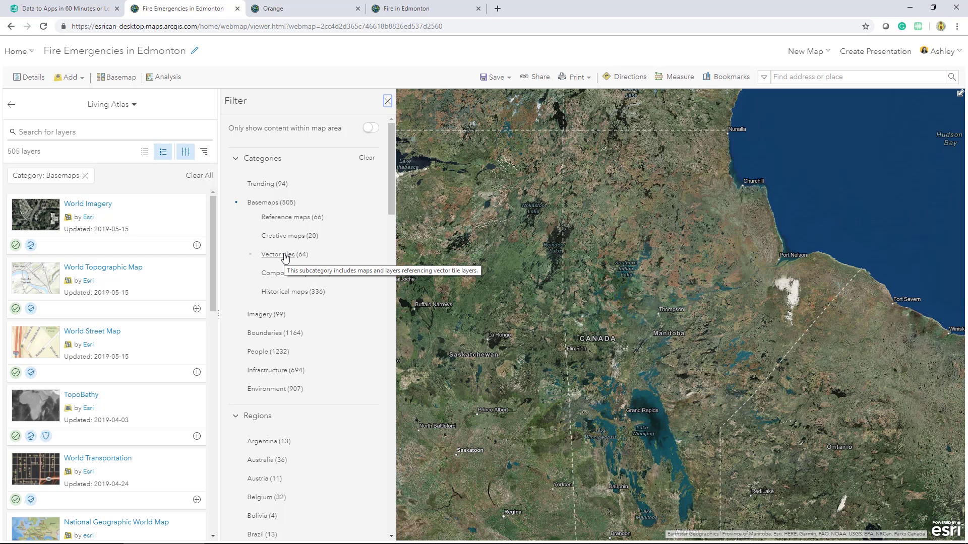
{"action": "left_click", "coordinate": [285, 255]}
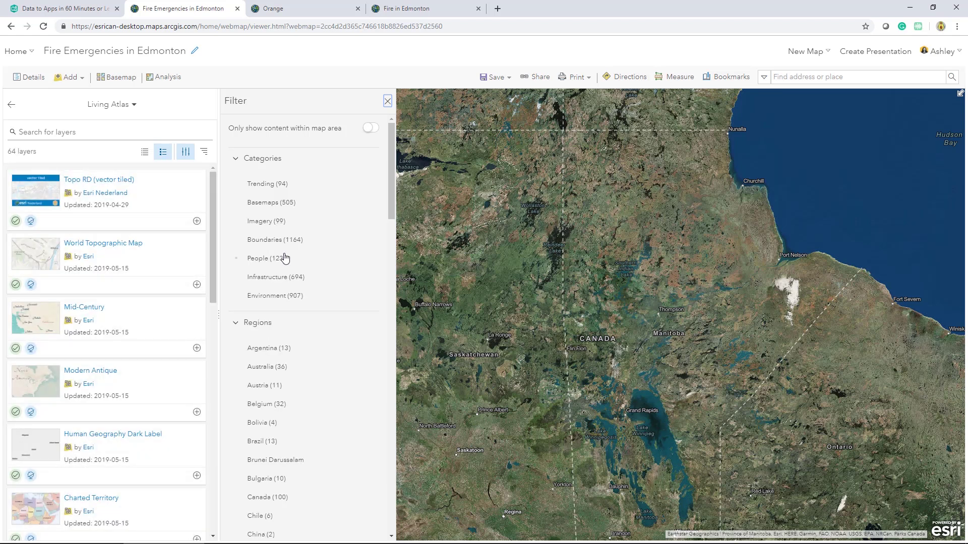
{"action": "left_click", "coordinate": [53, 134]}
{"action": "type", "text": "Dark G"}
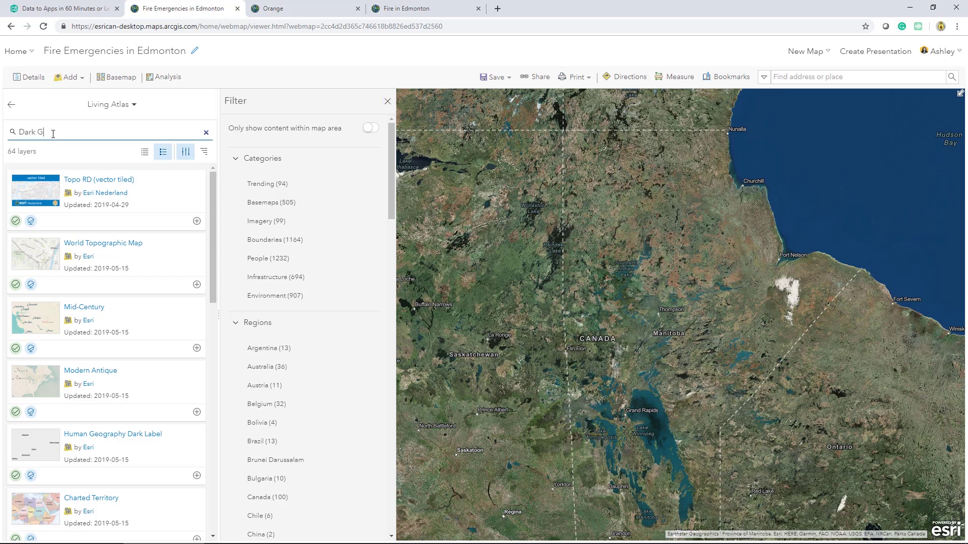
{"action": "type", "text": "ray"}
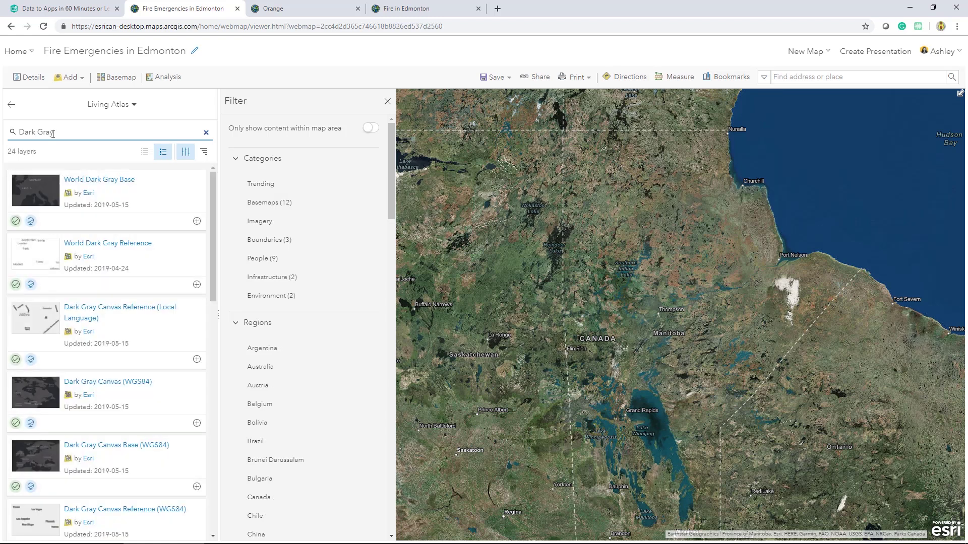
Step: Use the Dark Gray Canvas Base layer as the map's basemap
{"action": "scroll", "coordinate": [127, 237], "scroll_direction": "down", "scroll_amount": 5}
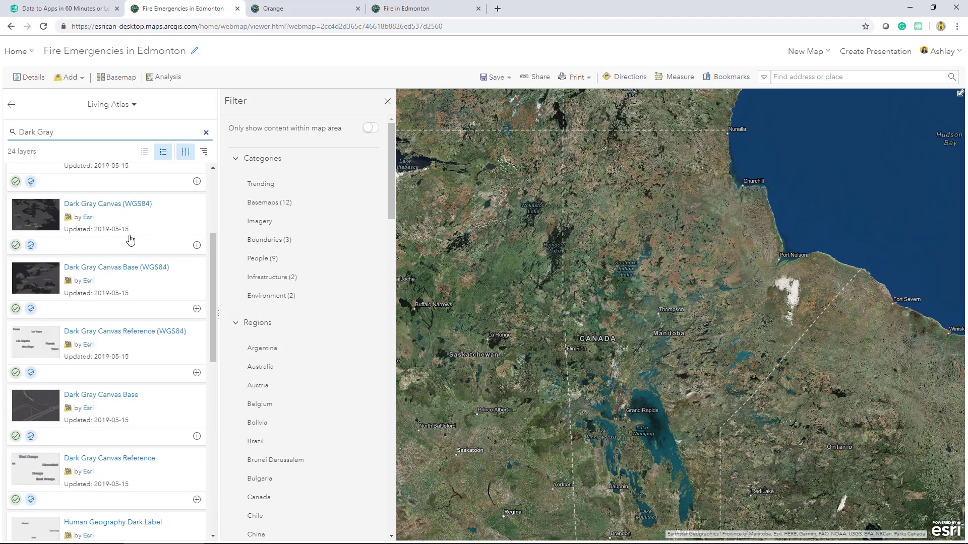
{"action": "left_click", "coordinate": [197, 346]}
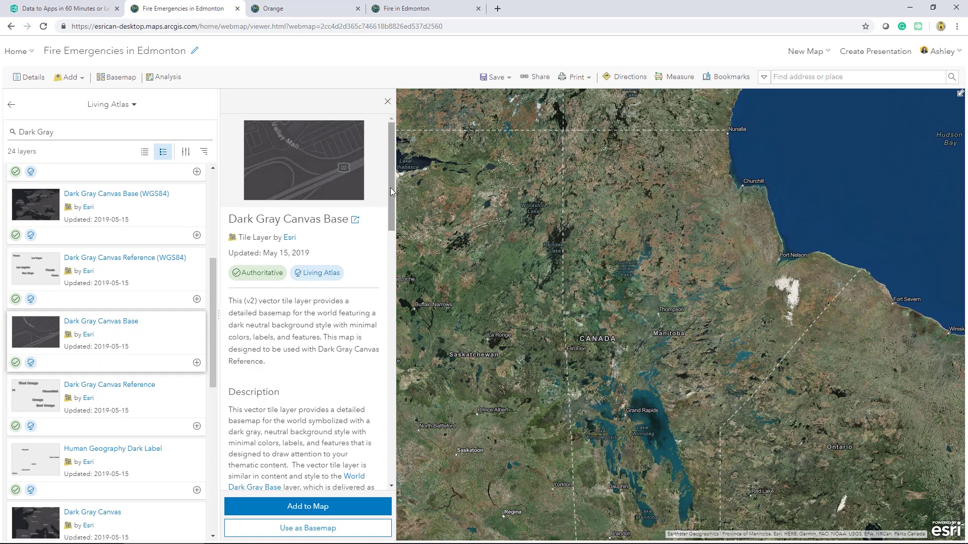
{"action": "scroll", "coordinate": [393, 203], "scroll_direction": "down", "scroll_amount": 2}
{"action": "scroll", "coordinate": [394, 203], "scroll_direction": "down", "scroll_amount": 3}
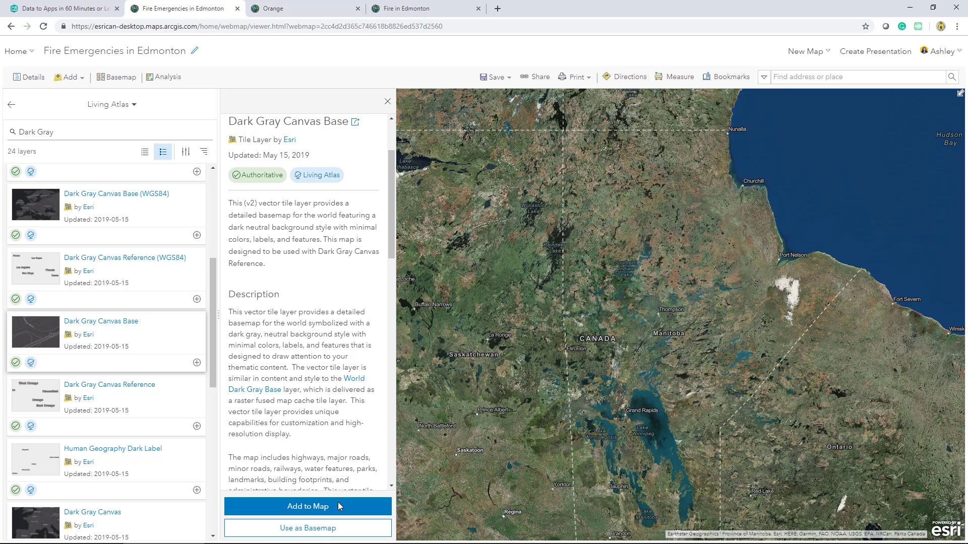
{"action": "left_click", "coordinate": [322, 530]}
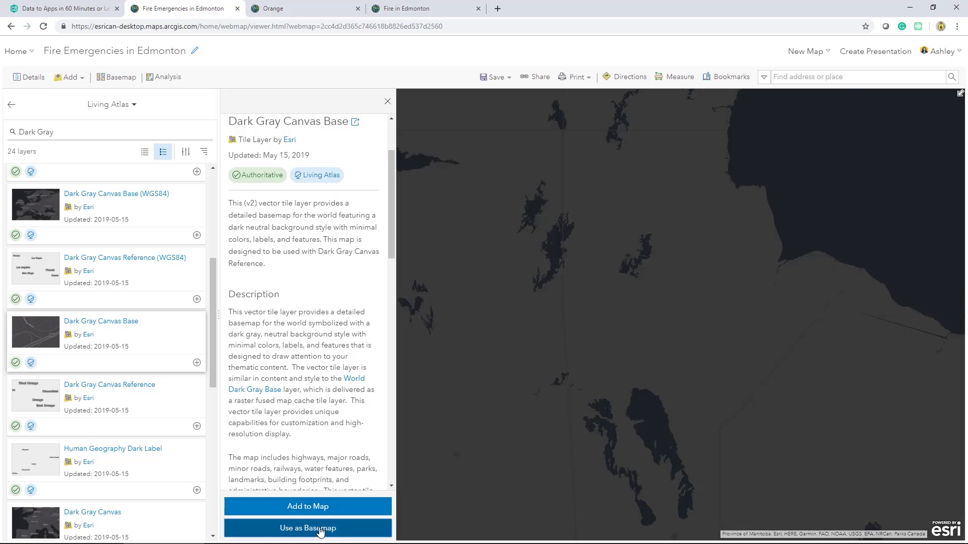
{"action": "left_click", "coordinate": [387, 101]}
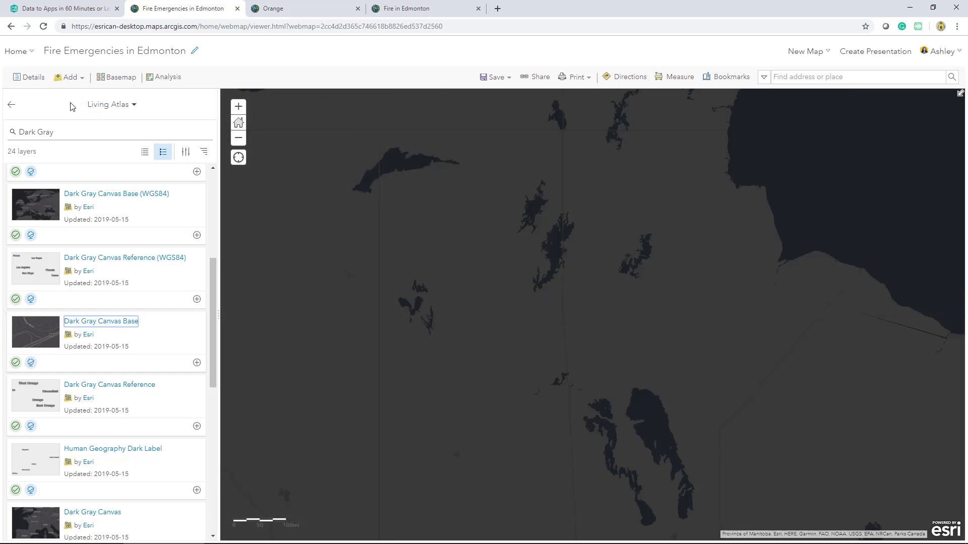
Step: Clear the 'Dark Gray' search and add Wards City of Edmonton and FireStations from My Content
{"action": "left_click", "coordinate": [12, 106]}
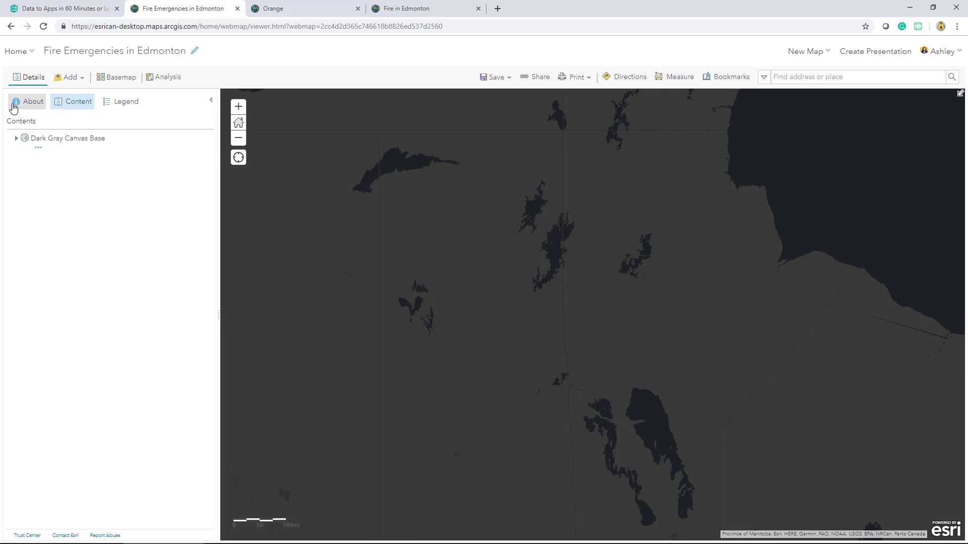
{"action": "left_click", "coordinate": [68, 81]}
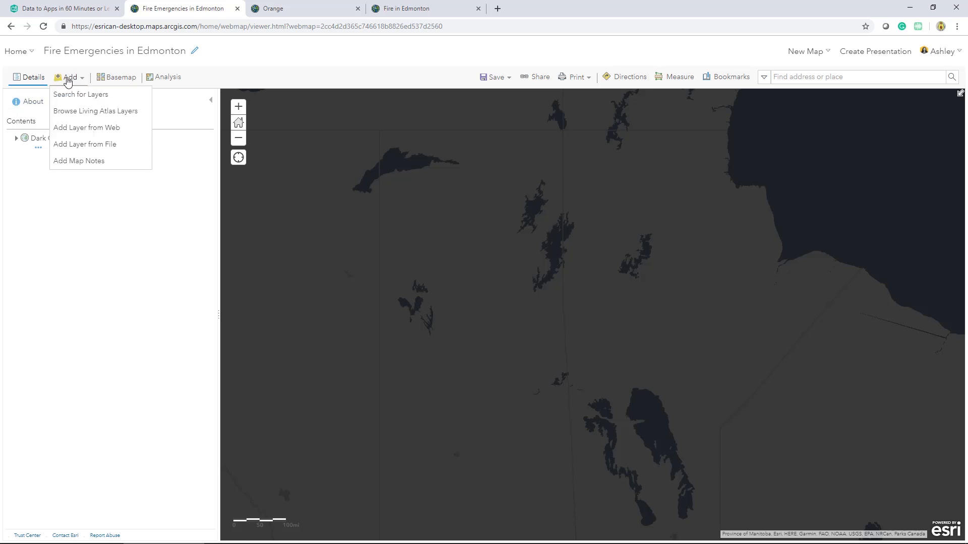
{"action": "left_click", "coordinate": [118, 100]}
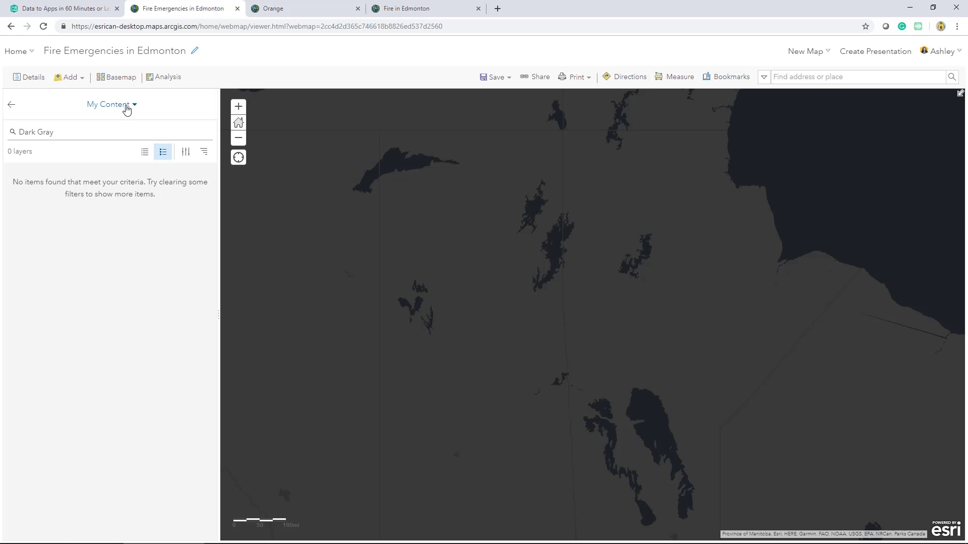
{"action": "left_click", "coordinate": [203, 135]}
{"action": "left_click", "coordinate": [206, 133]}
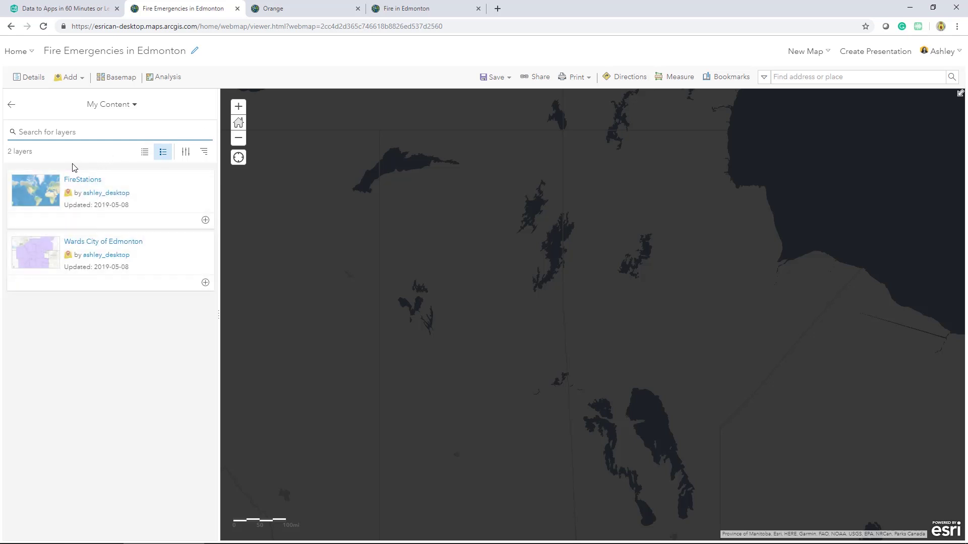
{"action": "left_click", "coordinate": [205, 283]}
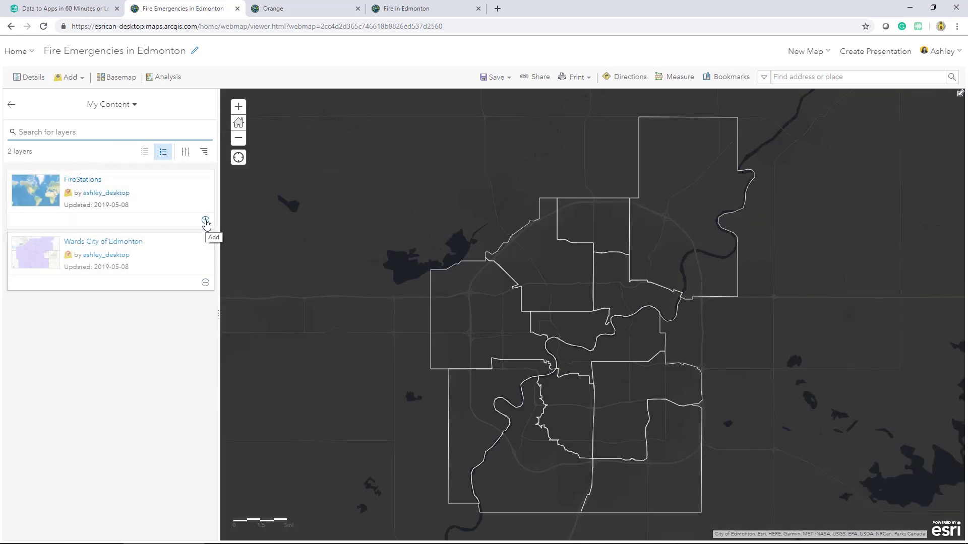
{"action": "left_click", "coordinate": [206, 220]}
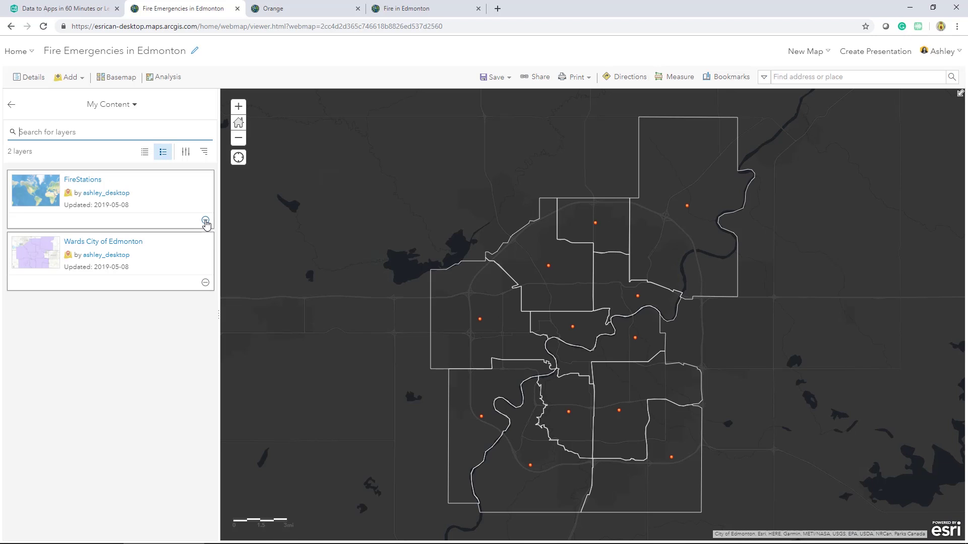
Step: Add the Fire Events layer from My Groups
{"action": "left_click", "coordinate": [135, 106]}
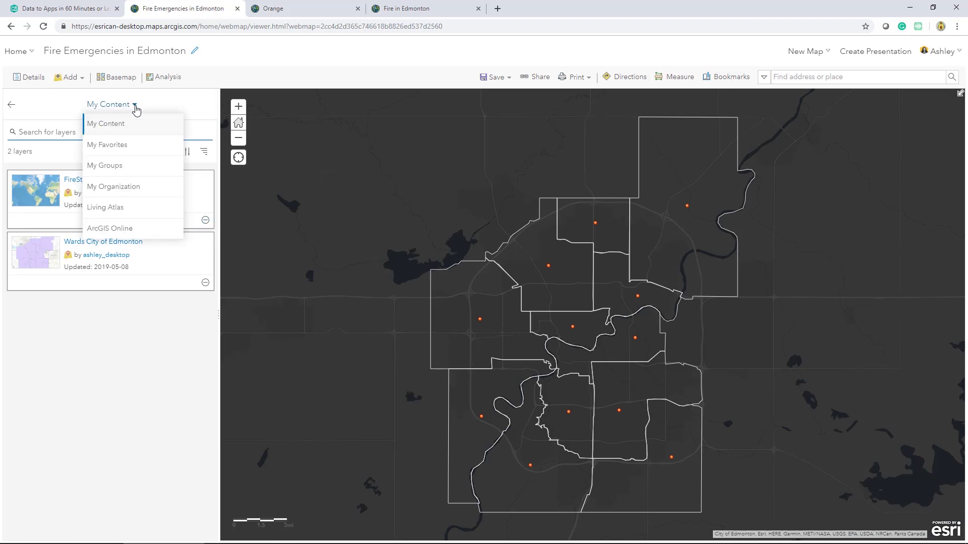
{"action": "left_click", "coordinate": [126, 170]}
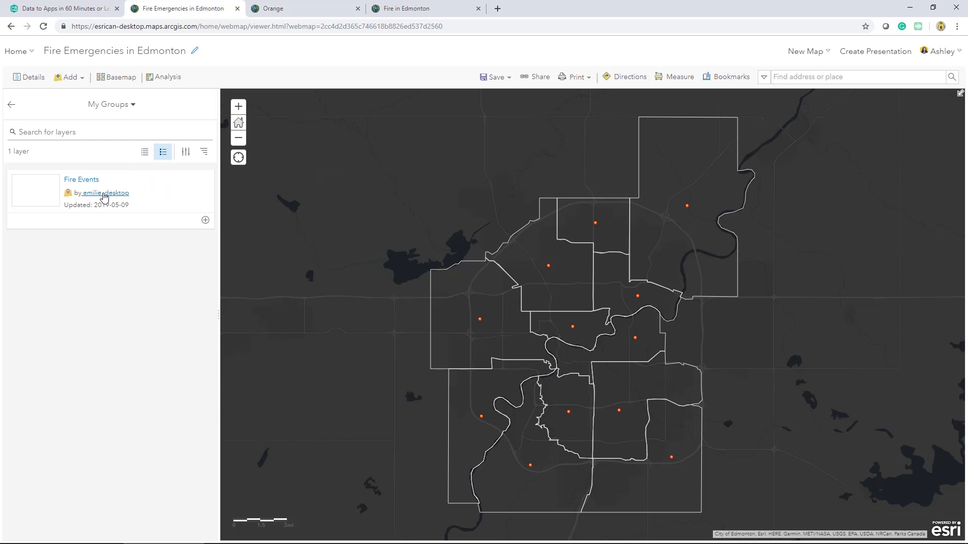
{"action": "left_click", "coordinate": [206, 221]}
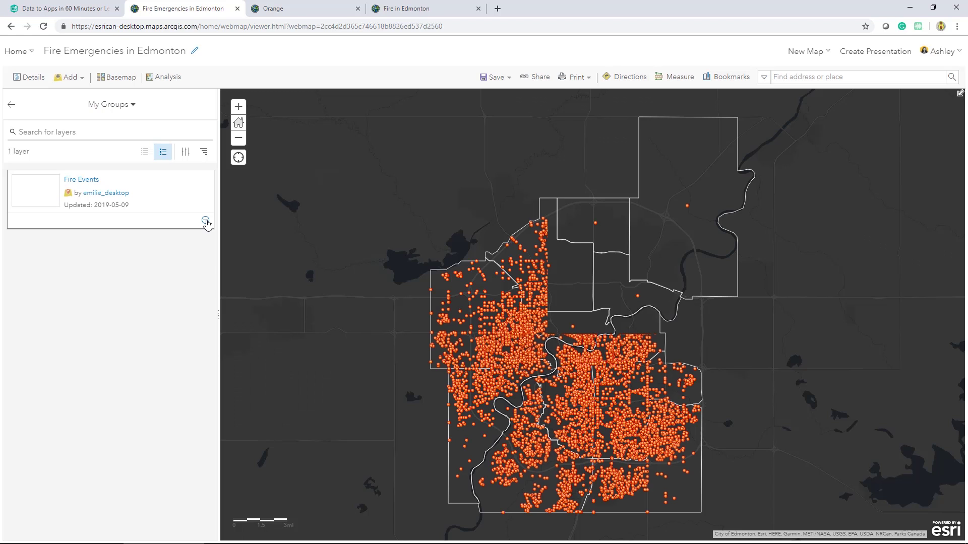
Step: Hide Fire Events and move FireStations to the top of the layer list, opening its style settings
{"action": "left_click", "coordinate": [12, 107]}
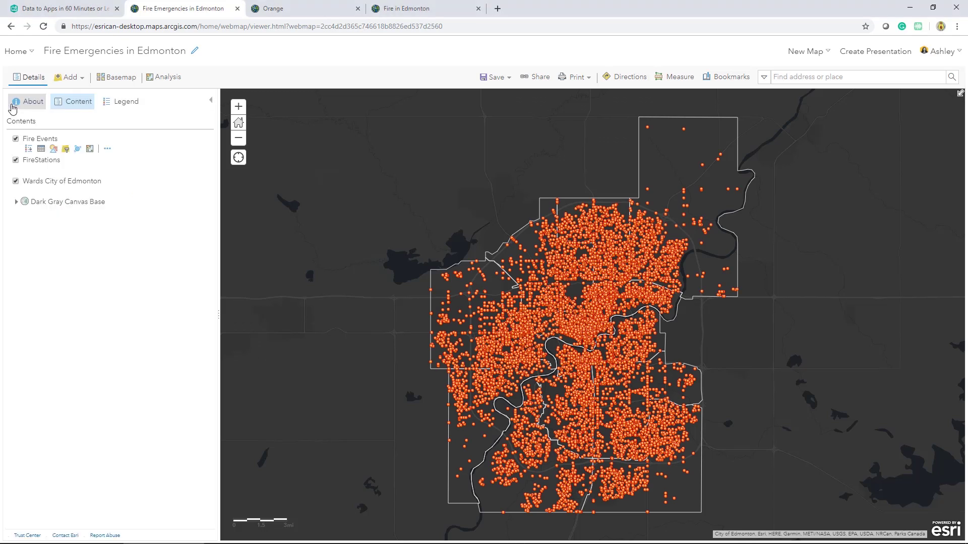
{"action": "left_click", "coordinate": [16, 140]}
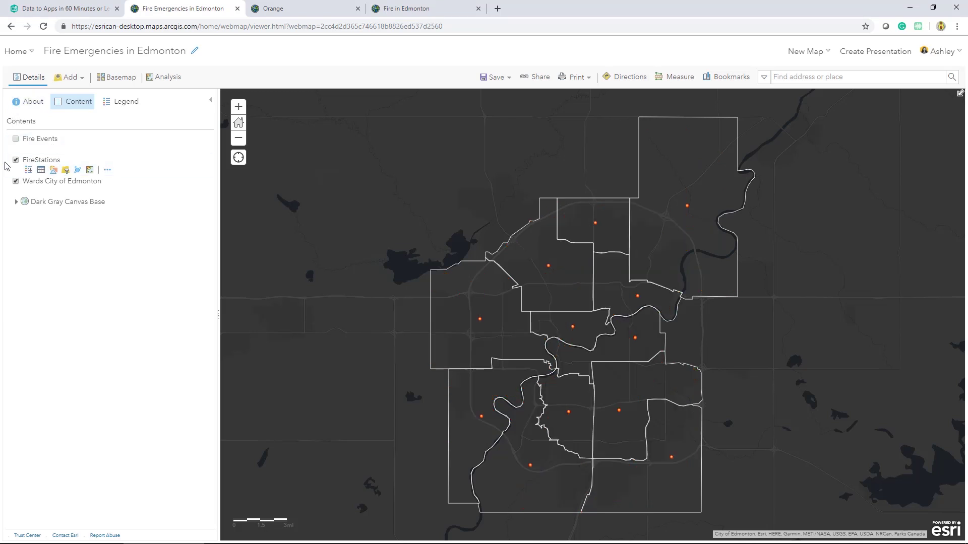
{"action": "left_click_drag", "start_coordinate": [8, 160], "coordinate": [9, 135]}
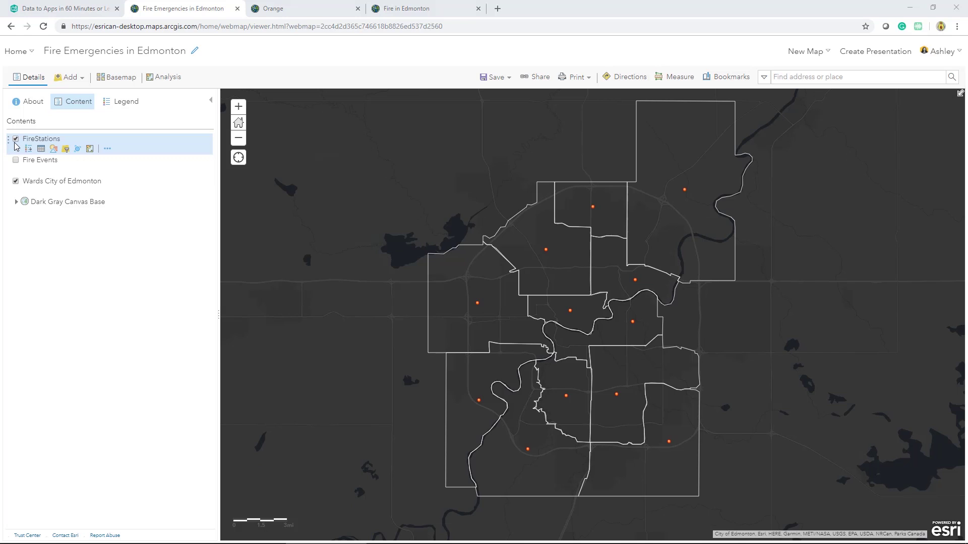
{"action": "left_click", "coordinate": [53, 152]}
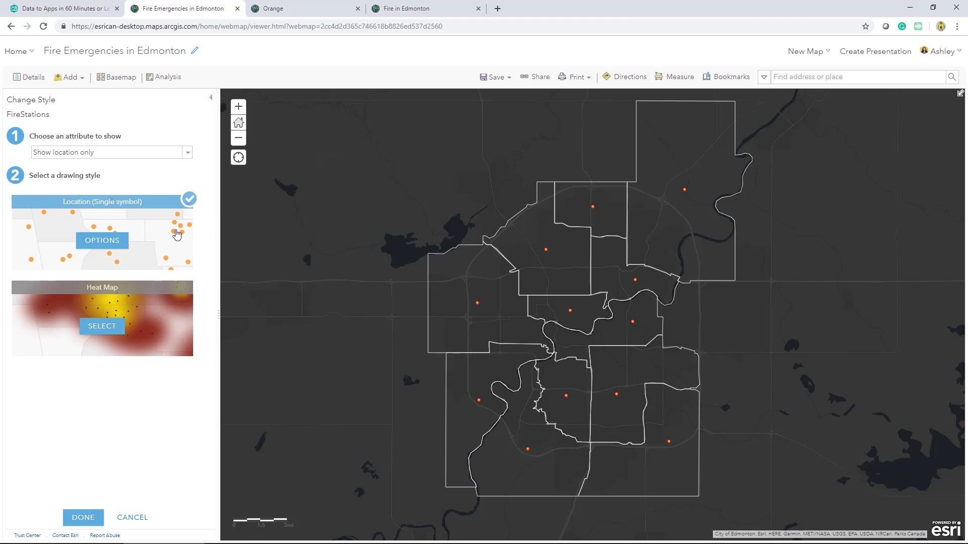
Step: Change the FireStations symbol to the white shield fire-station icon from Points of Interest, enlarged to 33 px
{"action": "left_click", "coordinate": [112, 241]}
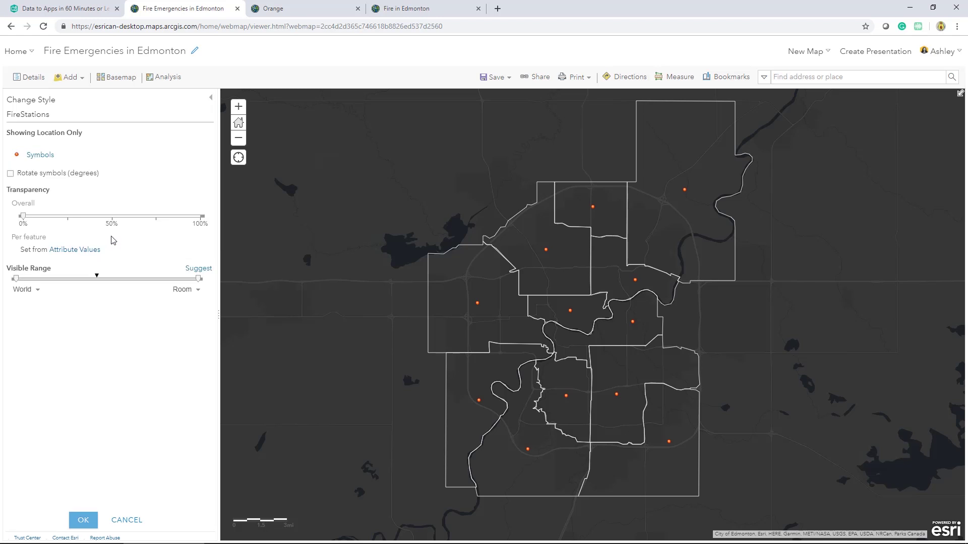
{"action": "left_click", "coordinate": [24, 156]}
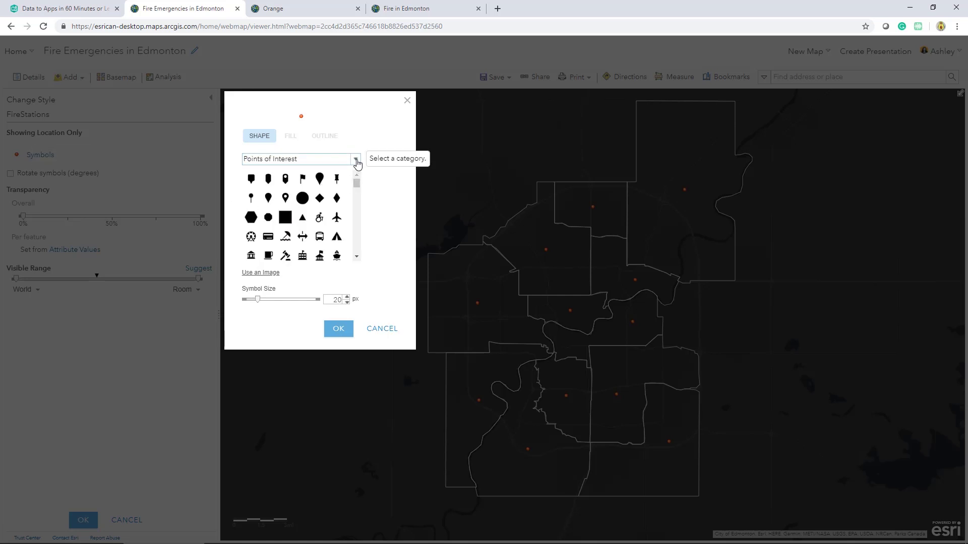
{"action": "left_click", "coordinate": [354, 159]}
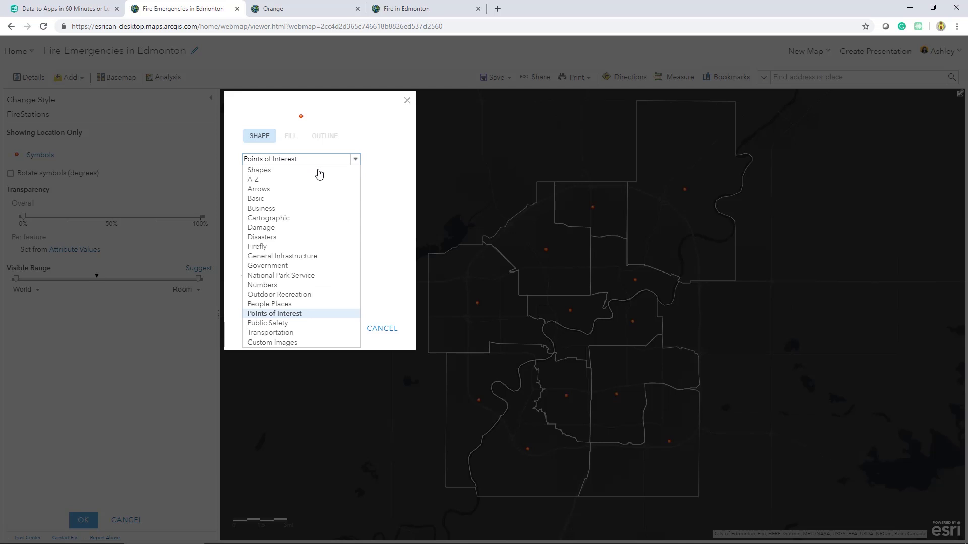
{"action": "left_click", "coordinate": [277, 314]}
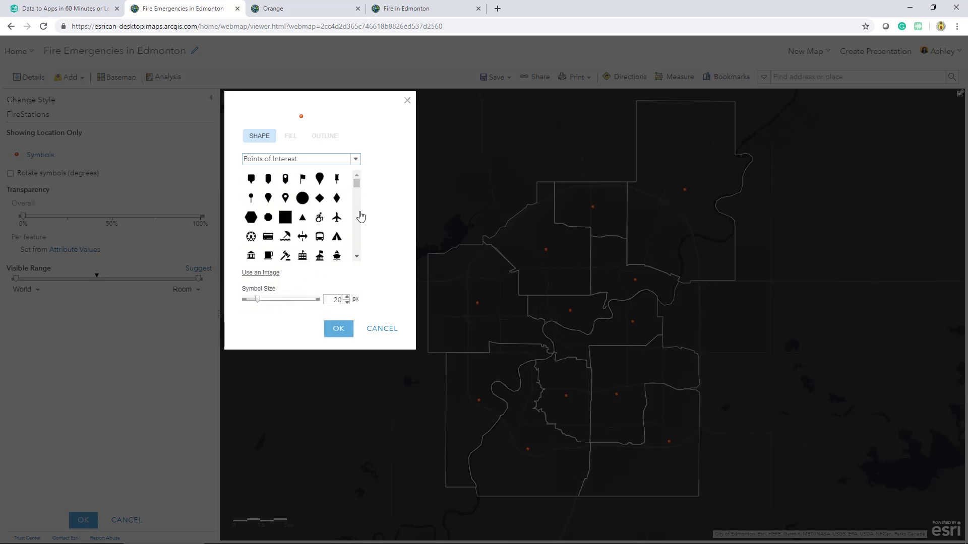
{"action": "left_click_drag", "start_coordinate": [353, 185], "coordinate": [355, 249]}
{"action": "left_click", "coordinate": [323, 242]}
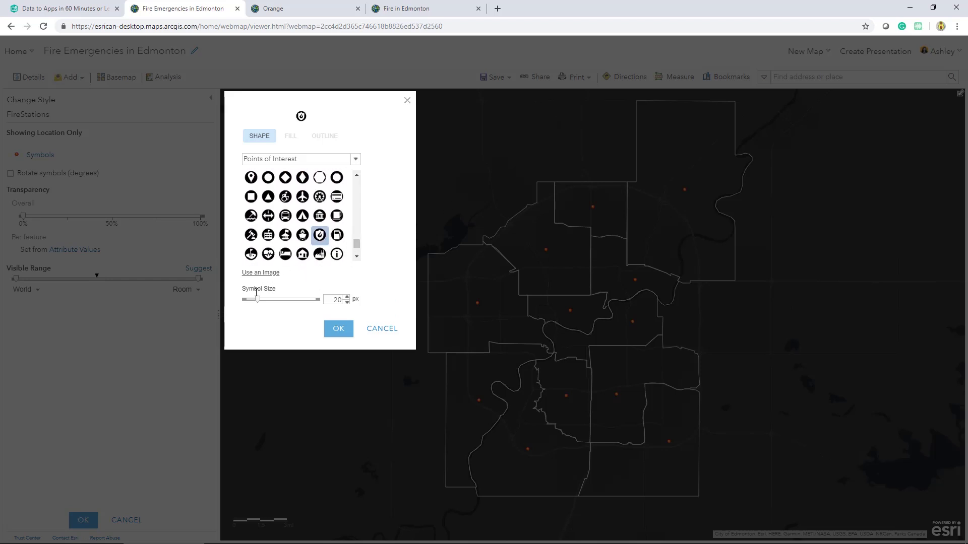
{"action": "left_click_drag", "start_coordinate": [258, 300], "coordinate": [267, 302]}
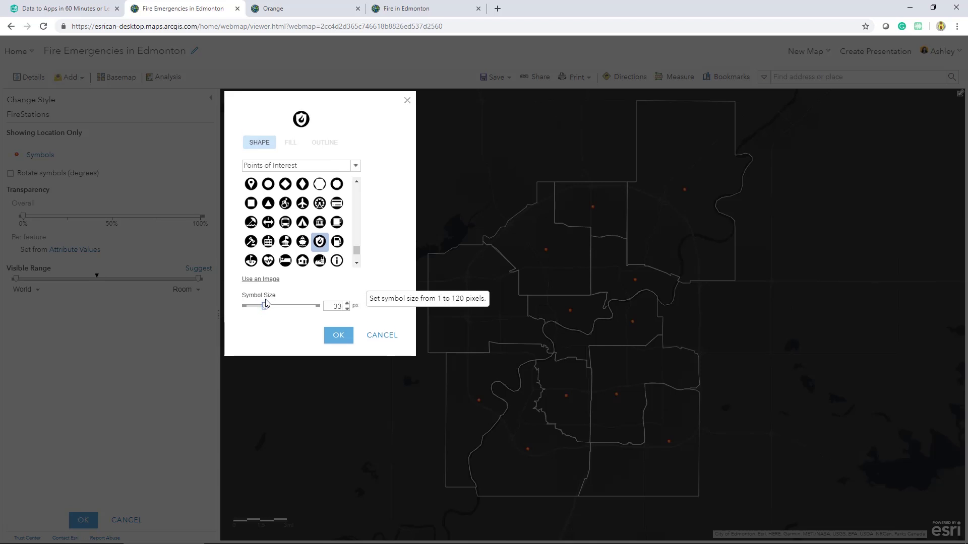
{"action": "left_click", "coordinate": [338, 337]}
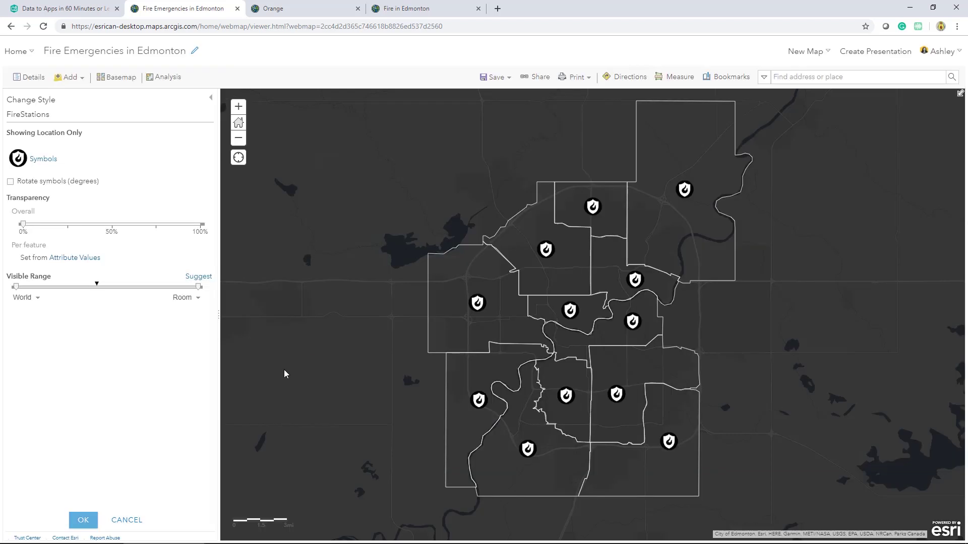
{"action": "left_click", "coordinate": [87, 520]}
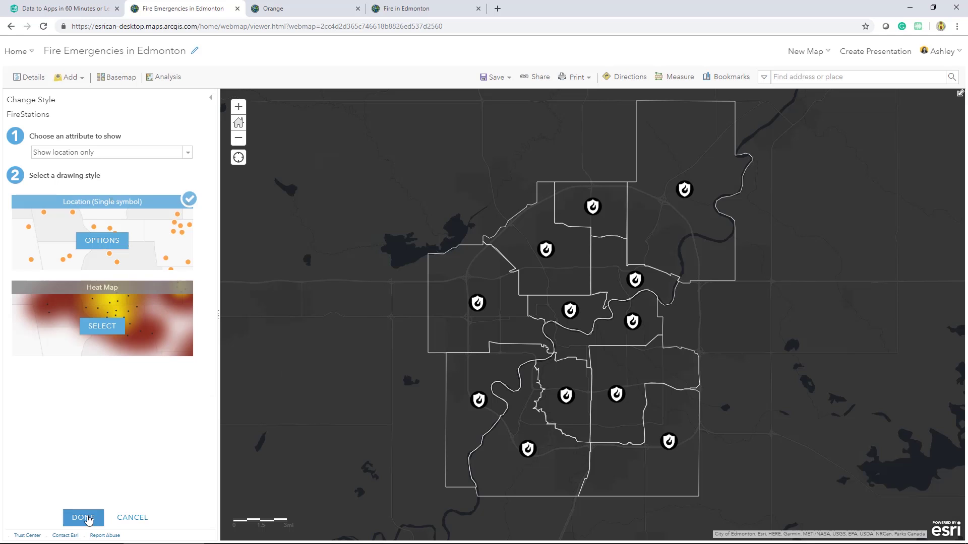
Step: Show Fire Events again and cluster its points at a low clustering level
{"action": "left_click", "coordinate": [88, 520]}
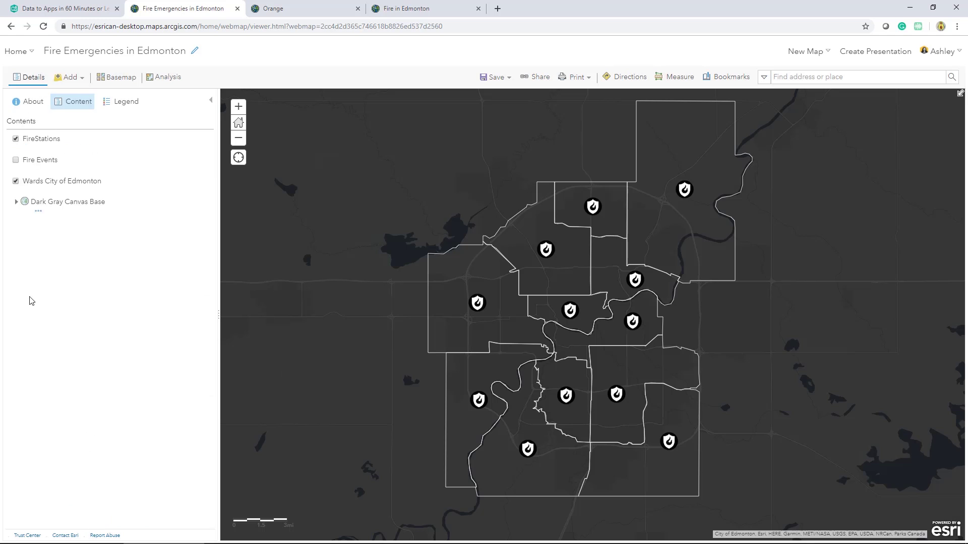
{"action": "left_click", "coordinate": [15, 160]}
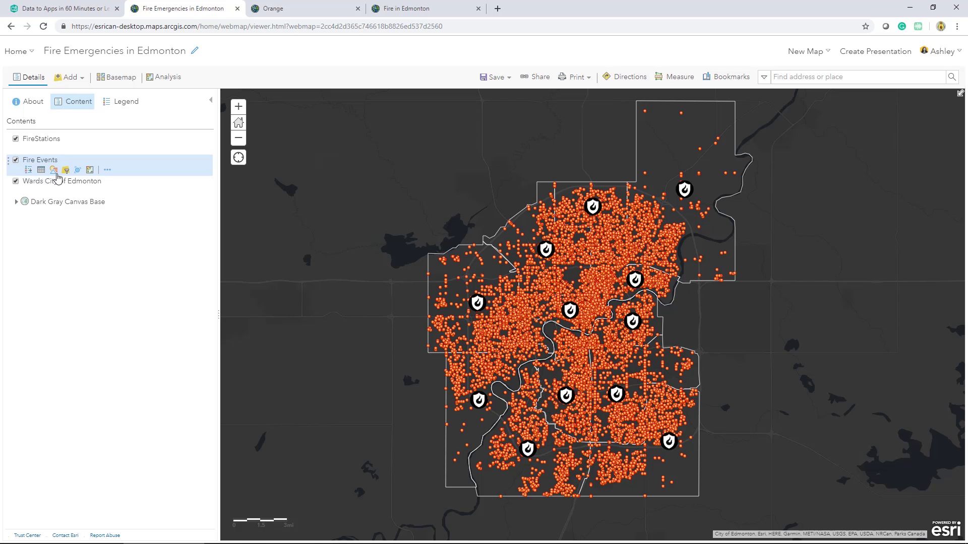
{"action": "left_click", "coordinate": [76, 174]}
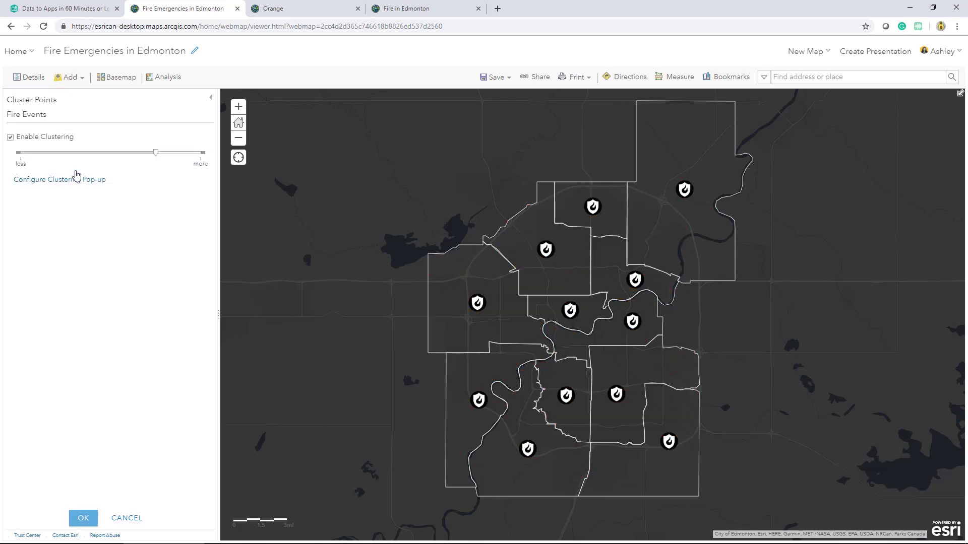
{"action": "left_click", "coordinate": [76, 174]}
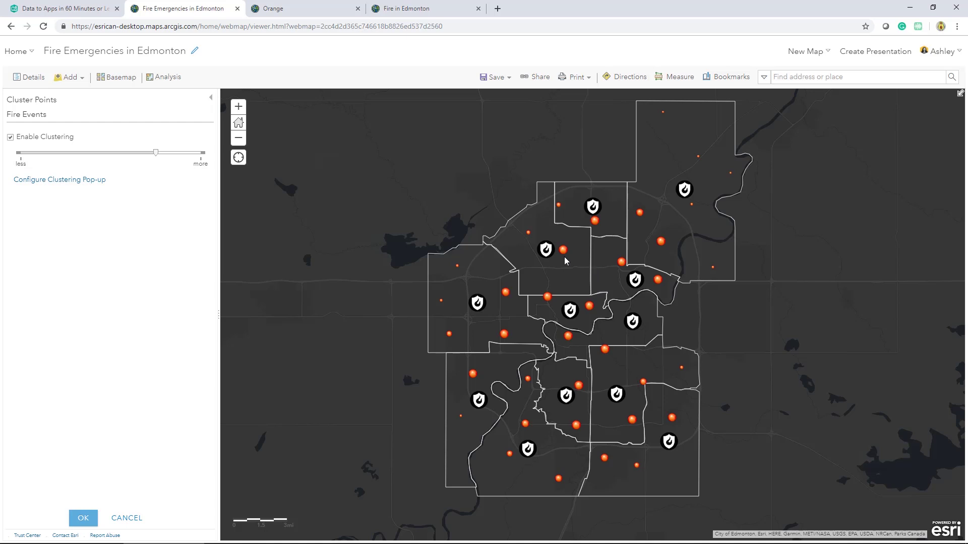
{"action": "scroll", "coordinate": [564, 256], "scroll_direction": "up", "scroll_amount": 1}
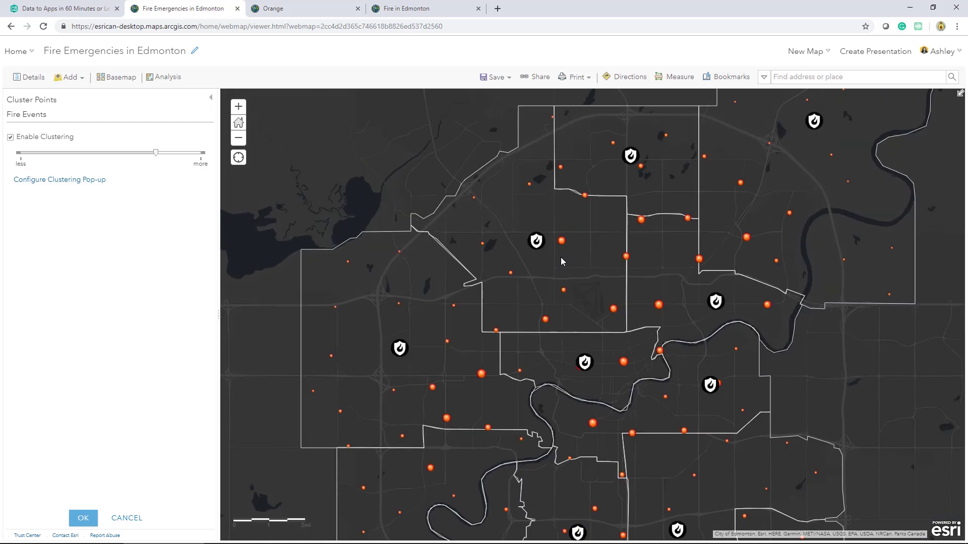
{"action": "scroll", "coordinate": [561, 260], "scroll_direction": "up", "scroll_amount": 1}
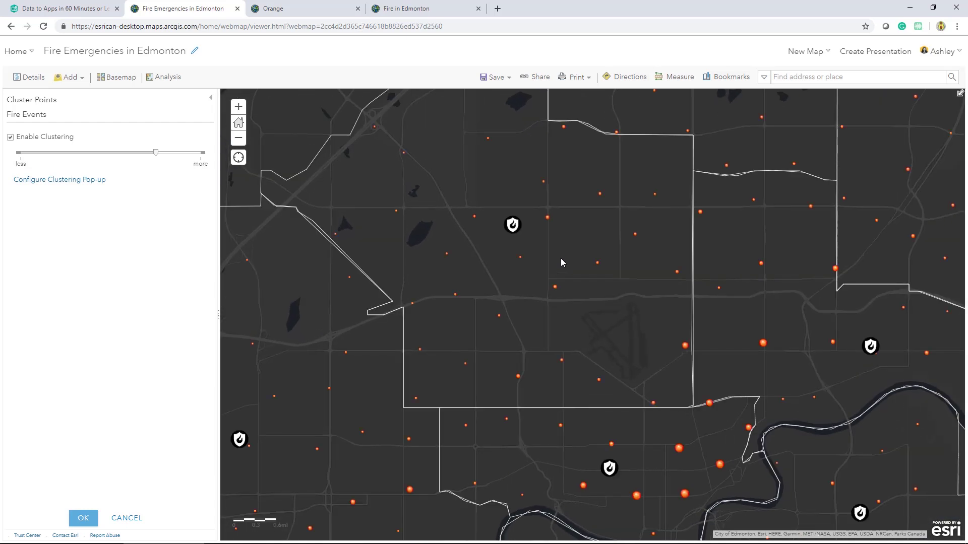
{"action": "scroll", "coordinate": [561, 258], "scroll_direction": "up", "scroll_amount": 1}
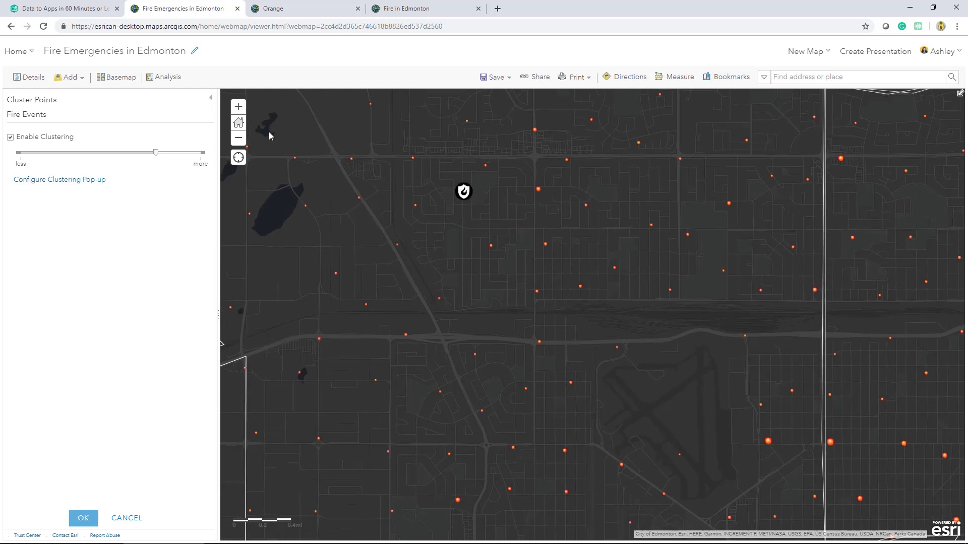
{"action": "left_click", "coordinate": [238, 122]}
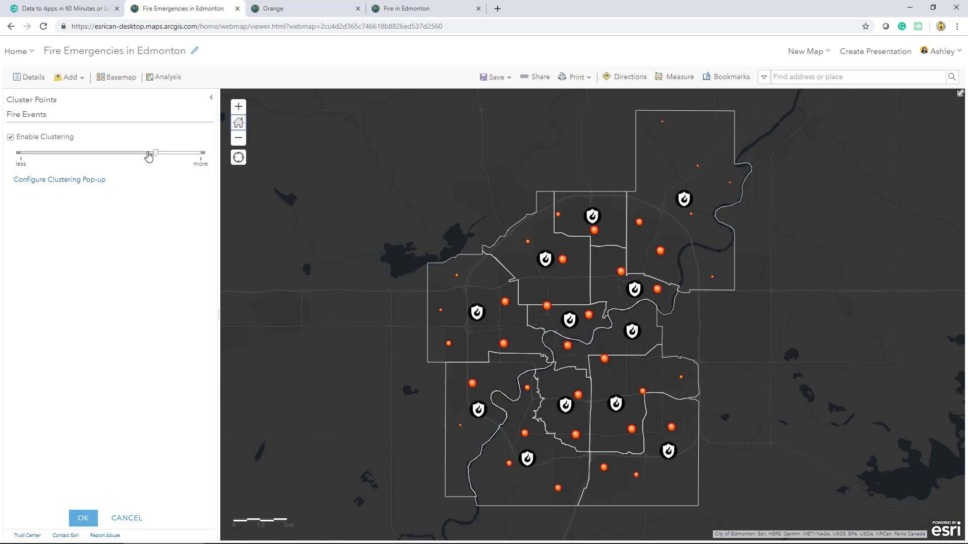
{"action": "left_click_drag", "start_coordinate": [157, 156], "coordinate": [44, 156]}
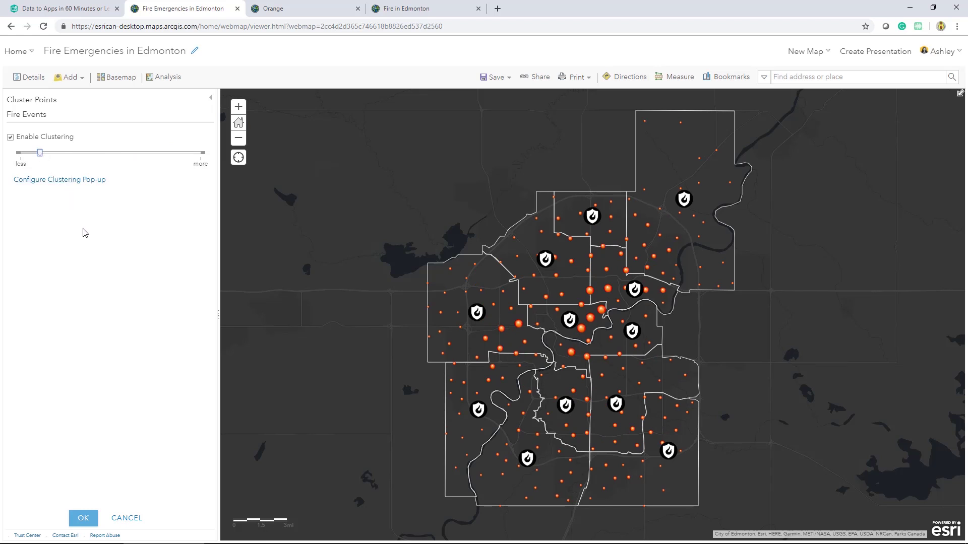
{"action": "left_click", "coordinate": [83, 518]}
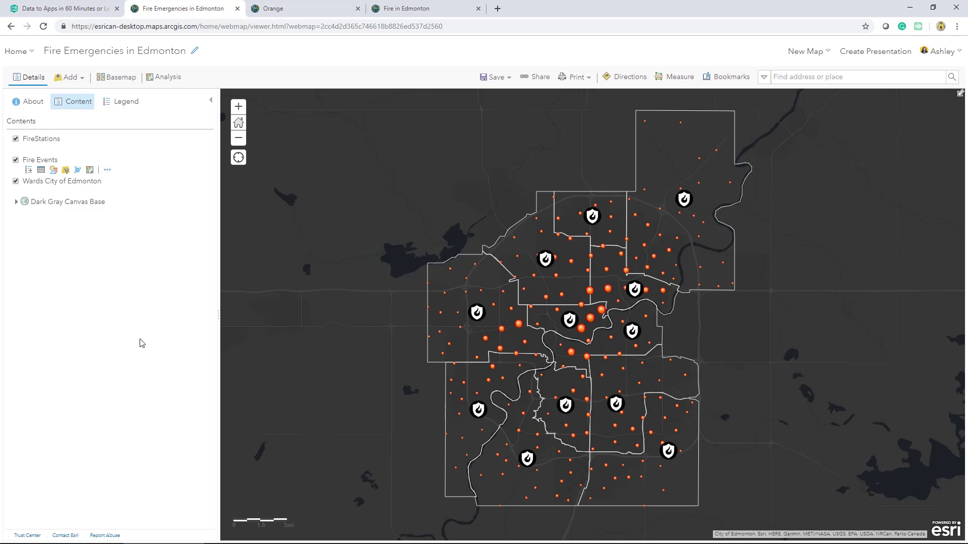
Step: Style the Fire Events layer by the EmergType attribute
{"action": "mouse_move", "coordinate": [77, 204]}
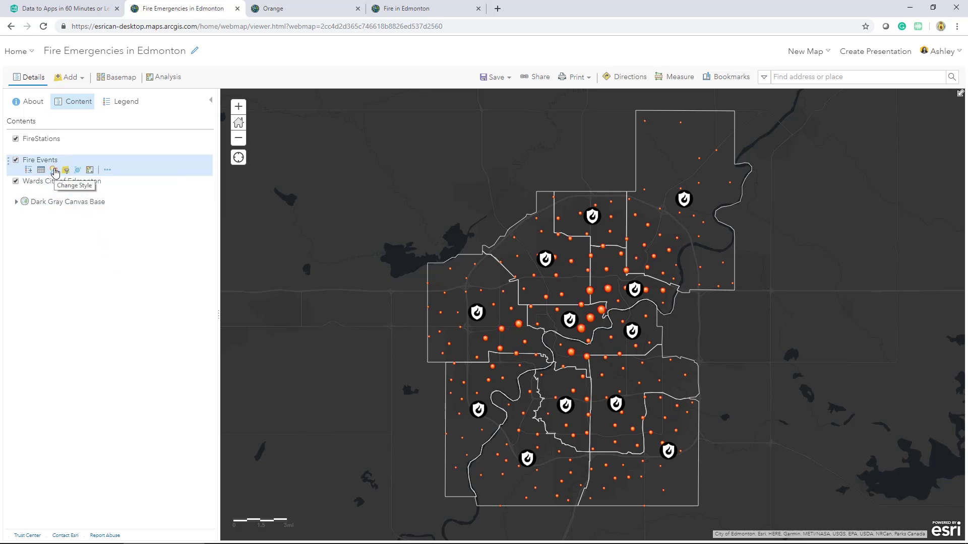
{"action": "left_click", "coordinate": [55, 172]}
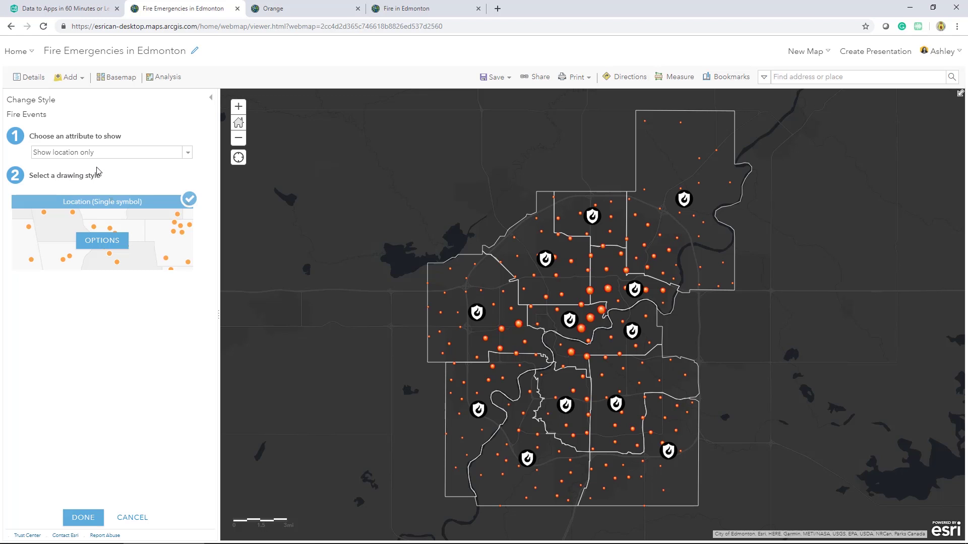
{"action": "left_click", "coordinate": [186, 158]}
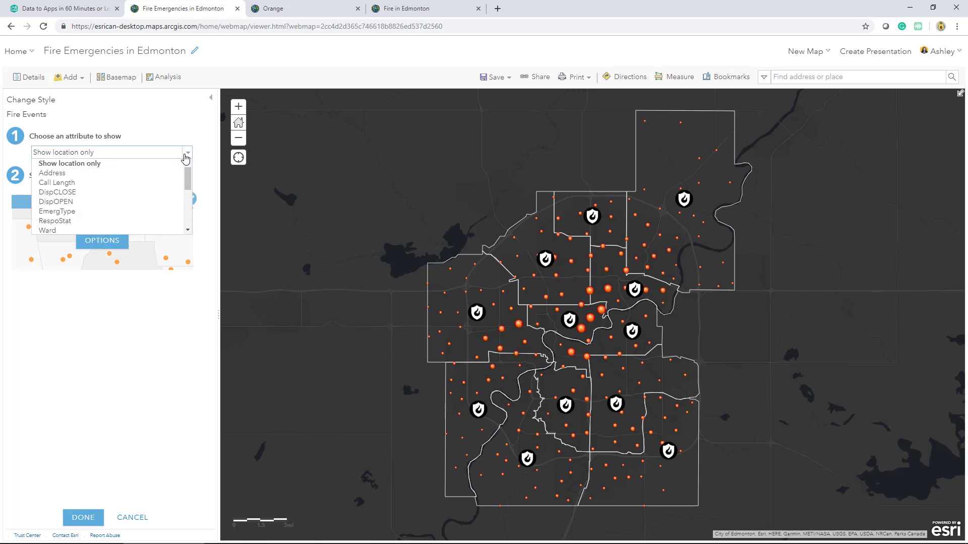
{"action": "left_click", "coordinate": [75, 217]}
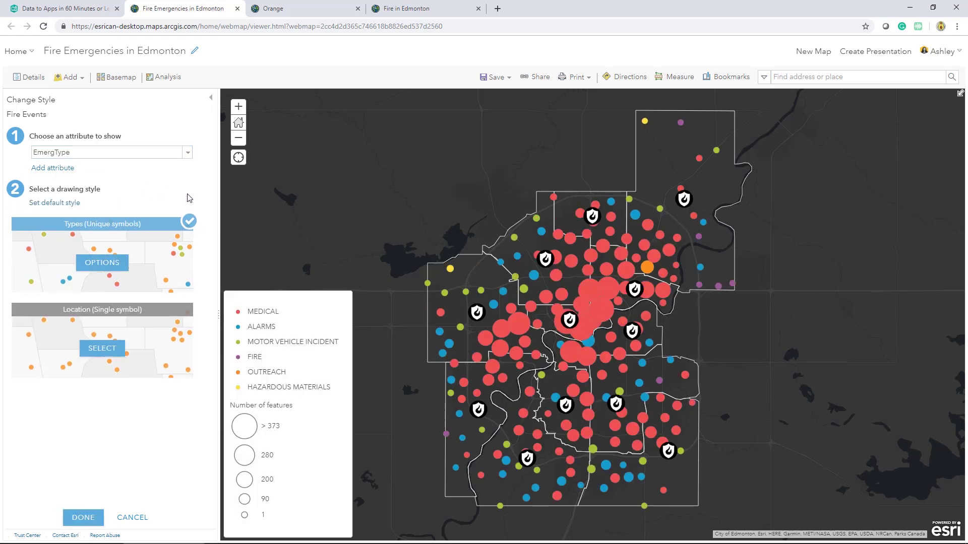
Step: Open the MEDICAL symbol's shape choices and bring up the Orange Glow Symbol item page
{"action": "left_click", "coordinate": [96, 263]}
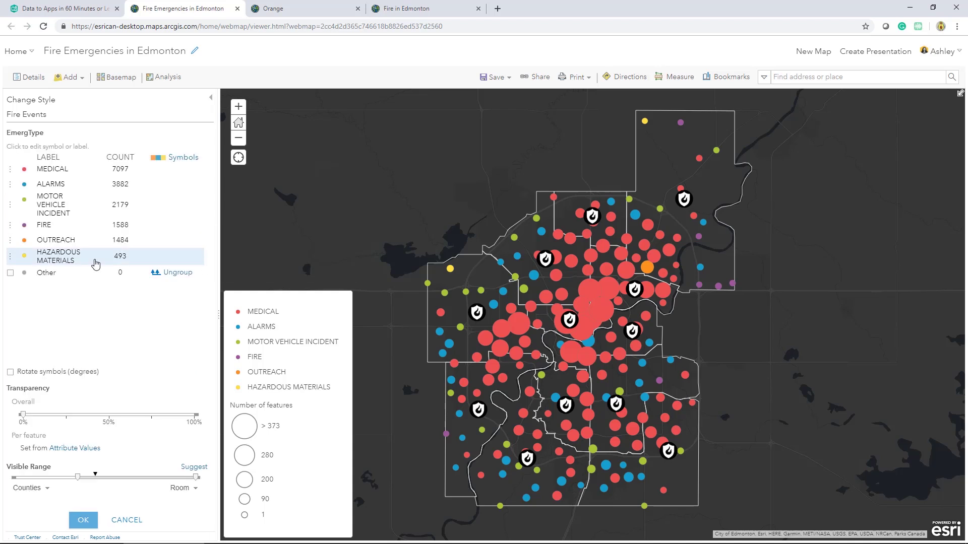
{"action": "left_click", "coordinate": [24, 170]}
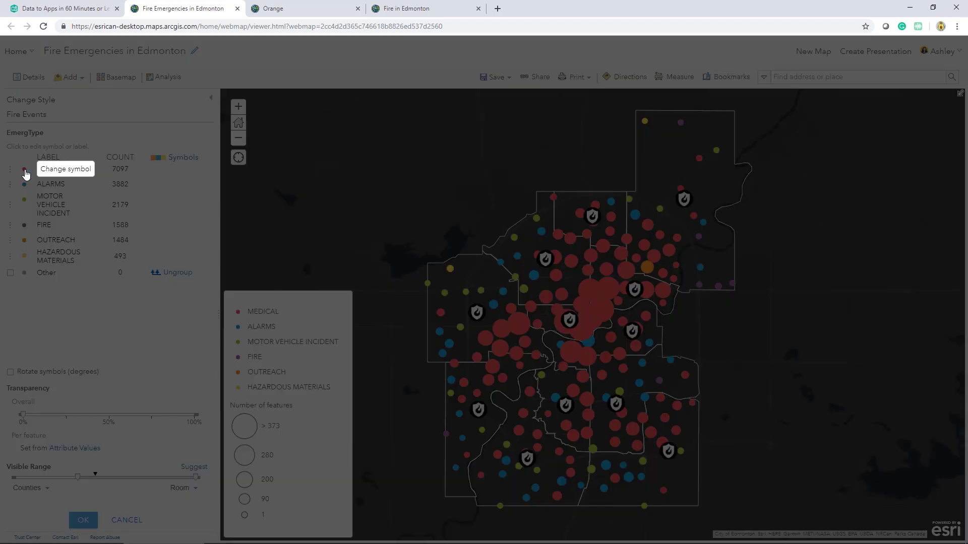
{"action": "left_click", "coordinate": [259, 132]}
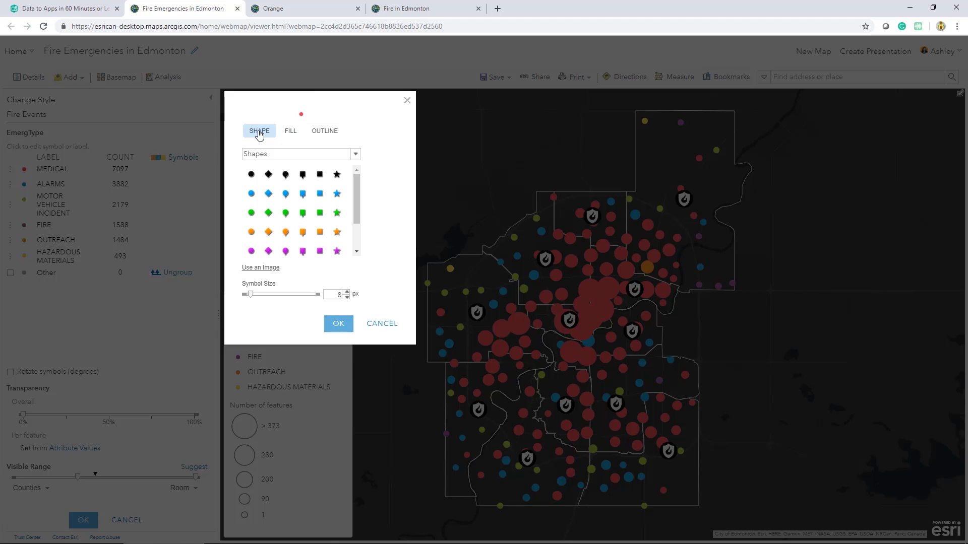
{"action": "left_click", "coordinate": [277, 10]}
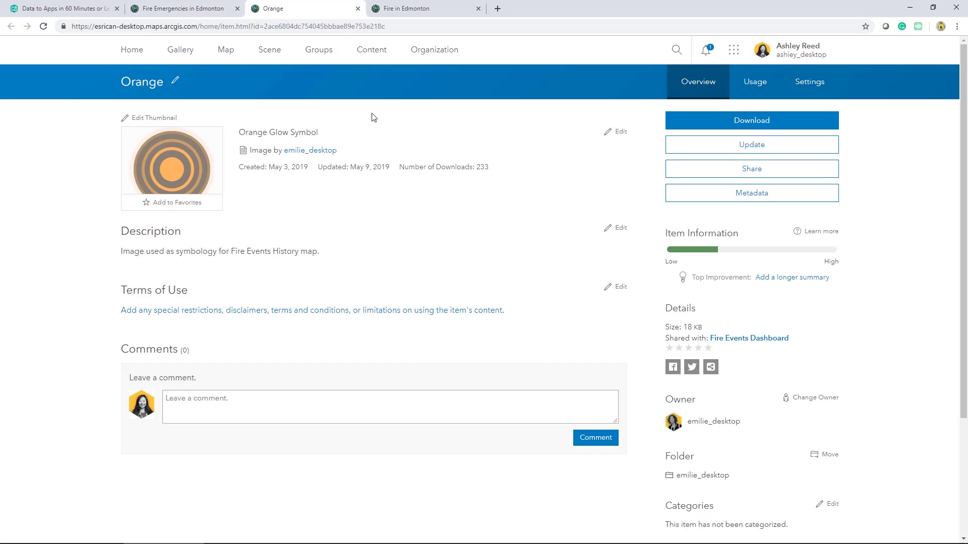
Step: Share the Orange Glow Symbol item with Everyone (public) and copy its URL
{"action": "mouse_move", "coordinate": [371, 166]}
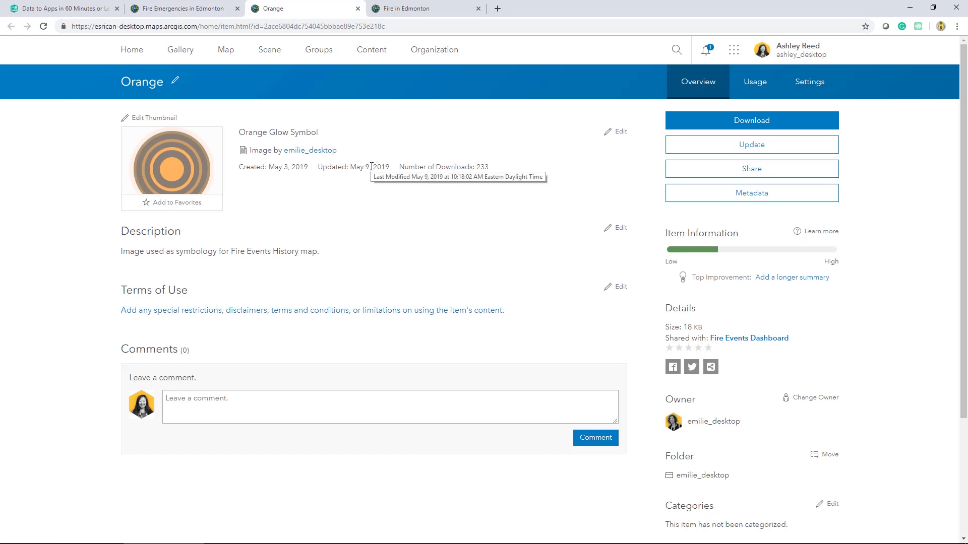
{"action": "left_click", "coordinate": [714, 171]}
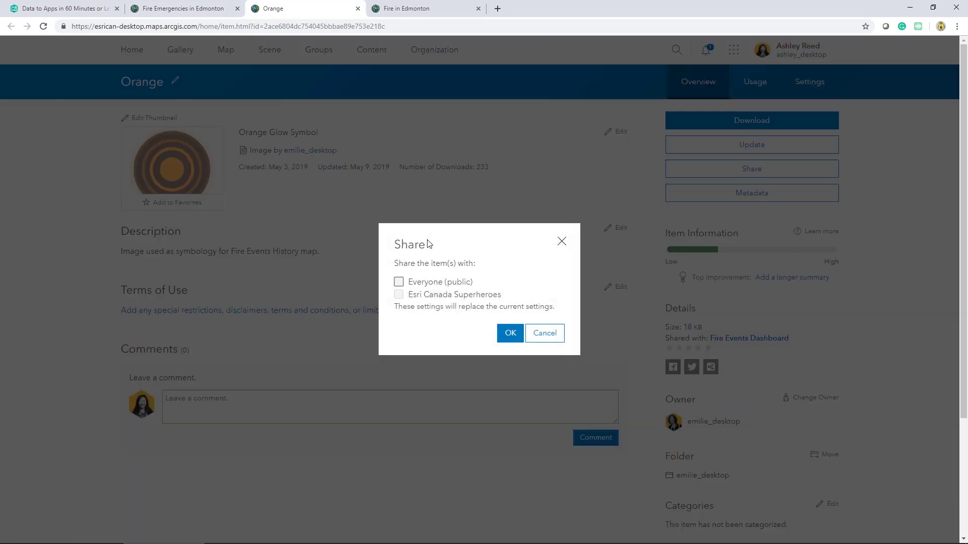
{"action": "left_click", "coordinate": [399, 282]}
{"action": "left_click", "coordinate": [508, 334]}
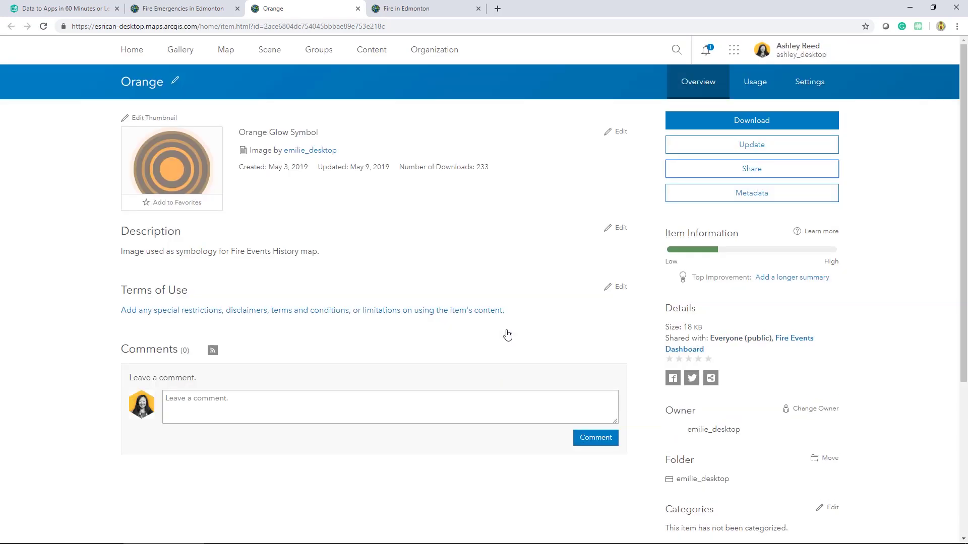
{"action": "scroll", "coordinate": [520, 336], "scroll_direction": "down", "scroll_amount": 5}
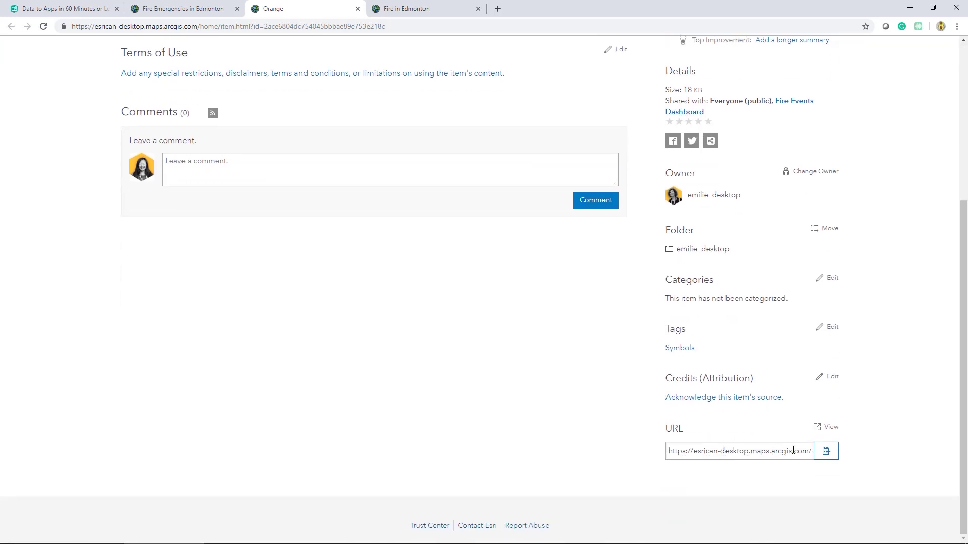
{"action": "left_click", "coordinate": [826, 452]}
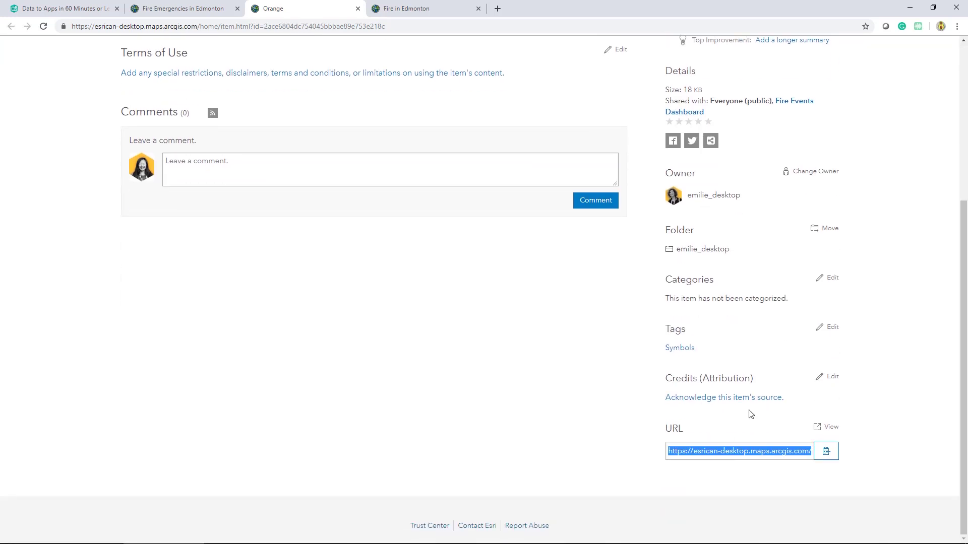
Step: Add the copied orange glow image URL as a custom image symbol for MEDICAL
{"action": "left_click", "coordinate": [216, 11]}
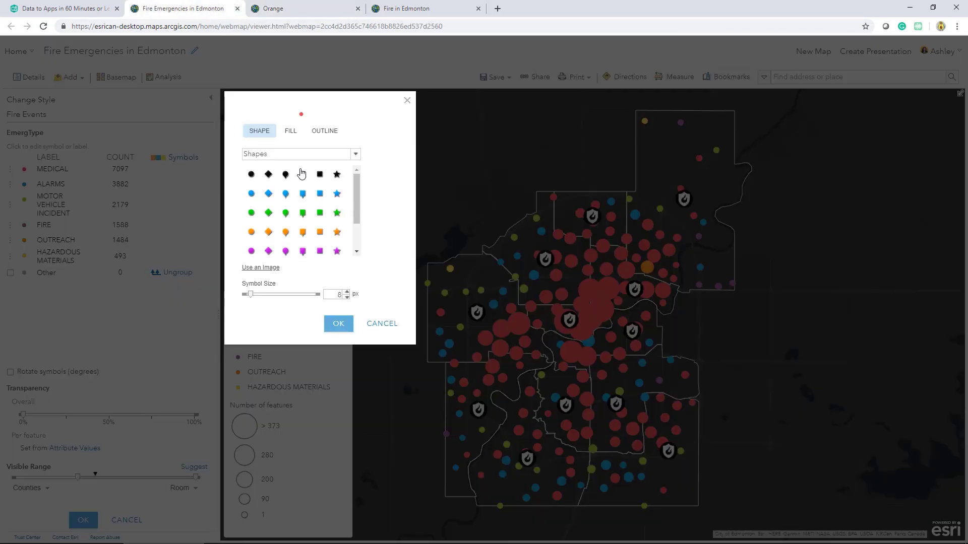
{"action": "left_click", "coordinate": [272, 272]}
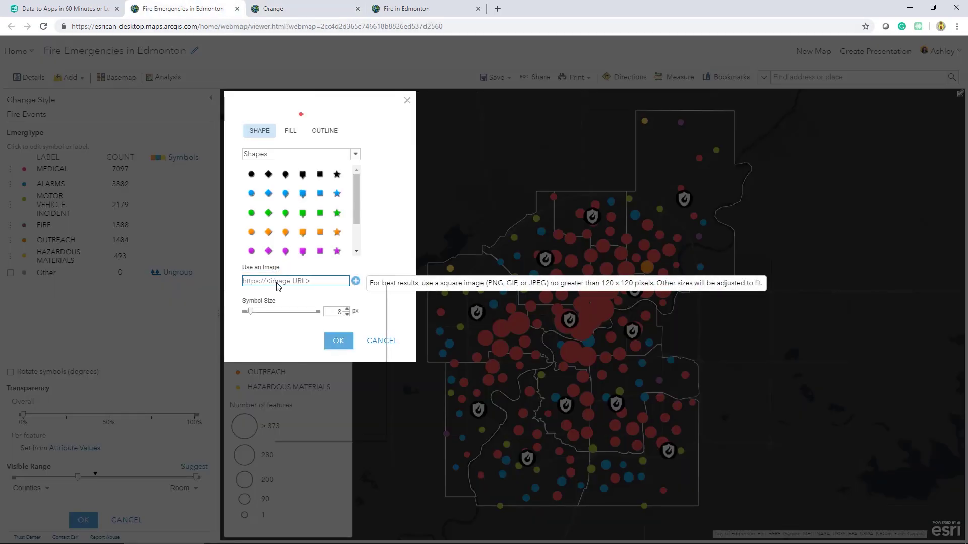
{"action": "right_click", "coordinate": [271, 281]}
{"action": "left_click", "coordinate": [302, 361]}
{"action": "left_click", "coordinate": [355, 281]}
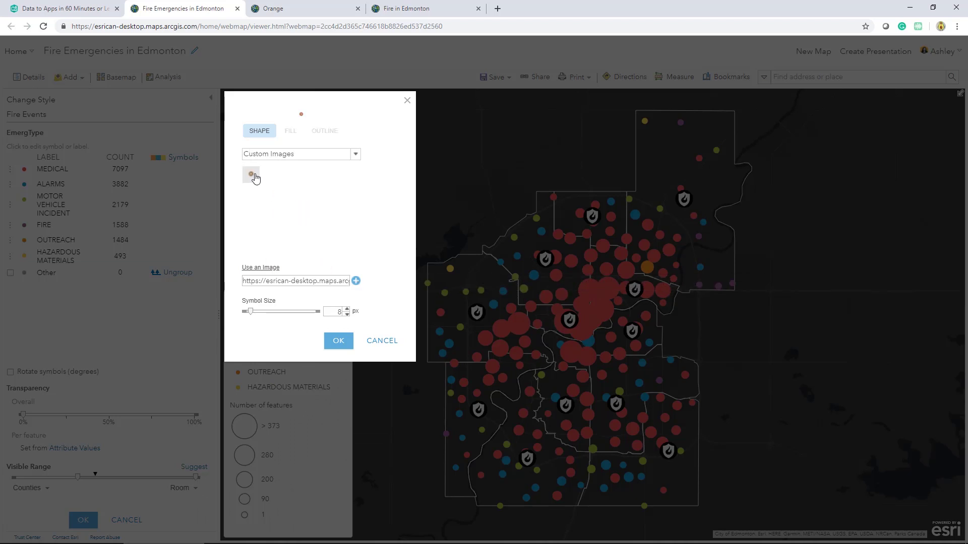
Step: Apply the orange glow image to MEDICAL events at a larger symbol size
{"action": "left_click", "coordinate": [252, 175]}
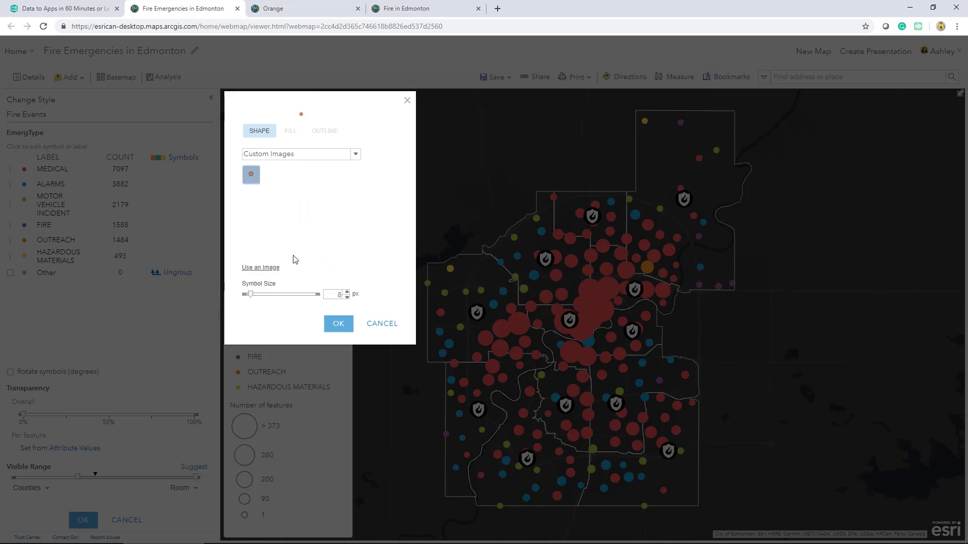
{"action": "left_click_drag", "start_coordinate": [253, 297], "coordinate": [258, 300]}
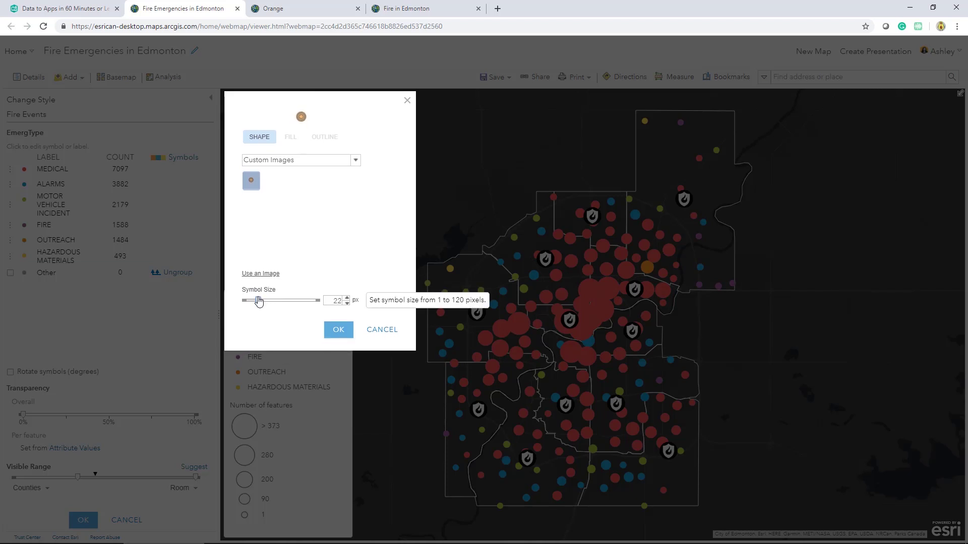
{"action": "left_click", "coordinate": [338, 329]}
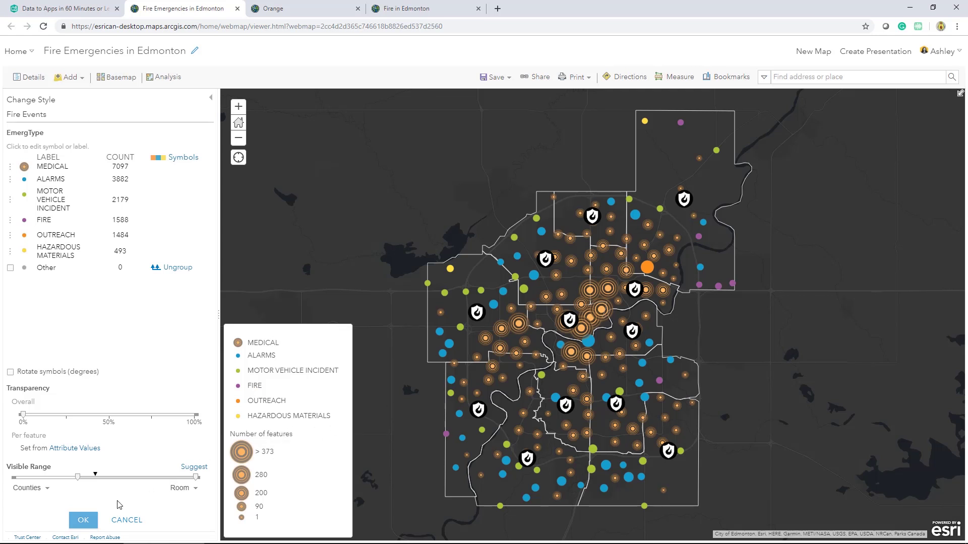
{"action": "left_click", "coordinate": [85, 521]}
Step: Save the Fire in Edmonton map to My Content
{"action": "left_click", "coordinate": [427, 12]}
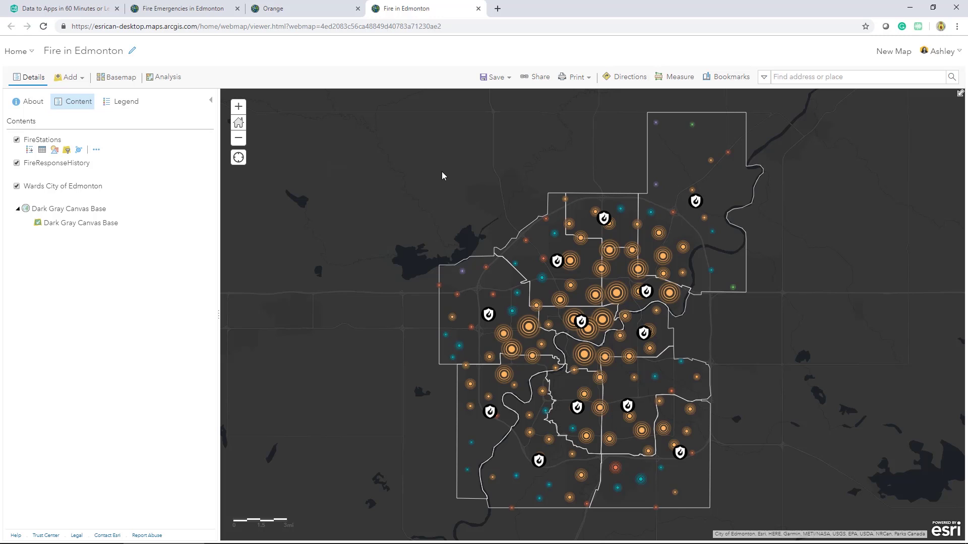
{"action": "left_click", "coordinate": [495, 77]}
{"action": "left_click", "coordinate": [491, 98]}
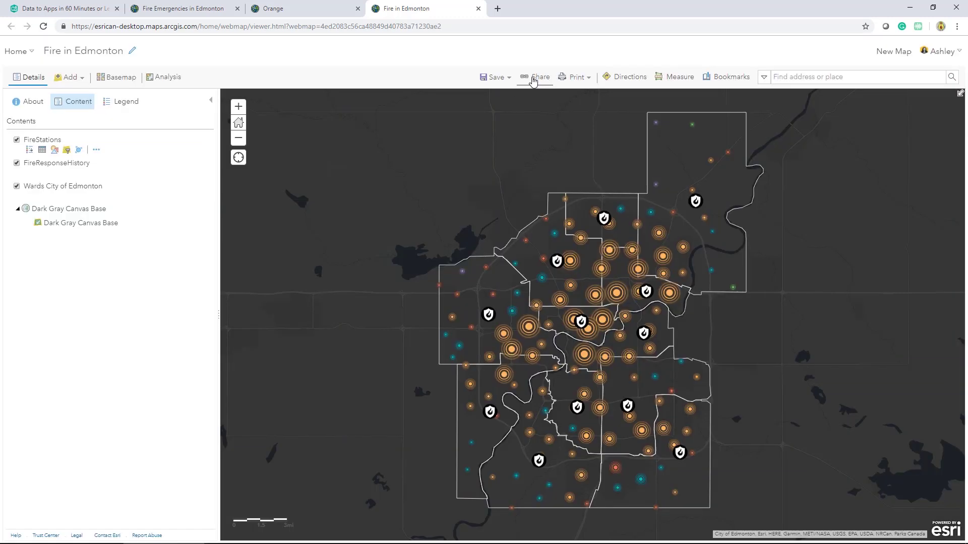
Step: Create an Operations Dashboard web app from the map titled 'Fire in Edmonton Dashboard'
{"action": "left_click", "coordinate": [533, 79]}
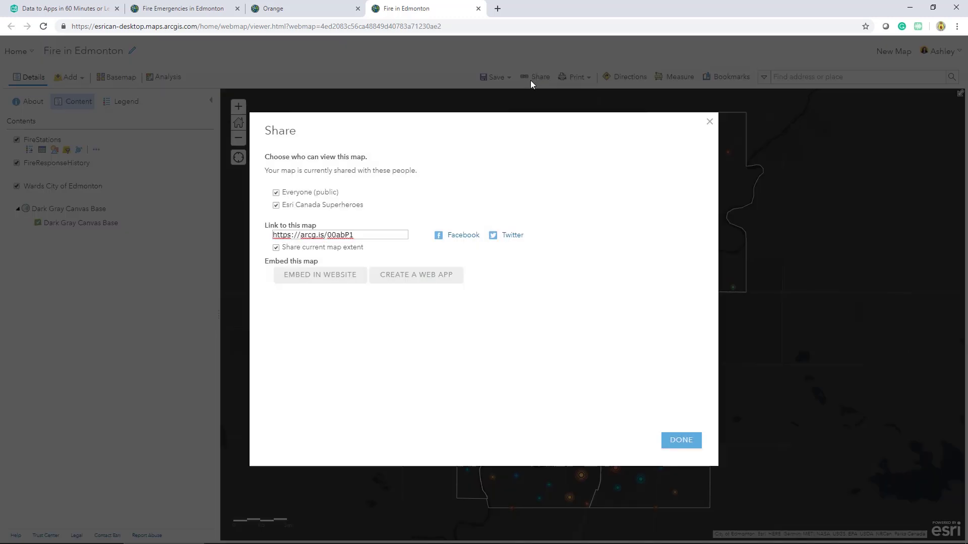
{"action": "left_click", "coordinate": [399, 273]}
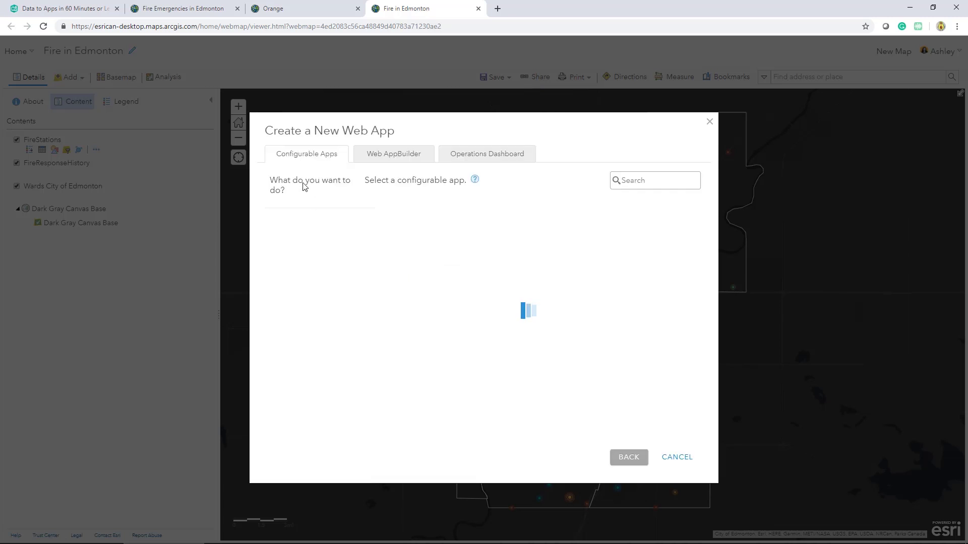
{"action": "left_click", "coordinate": [385, 157]}
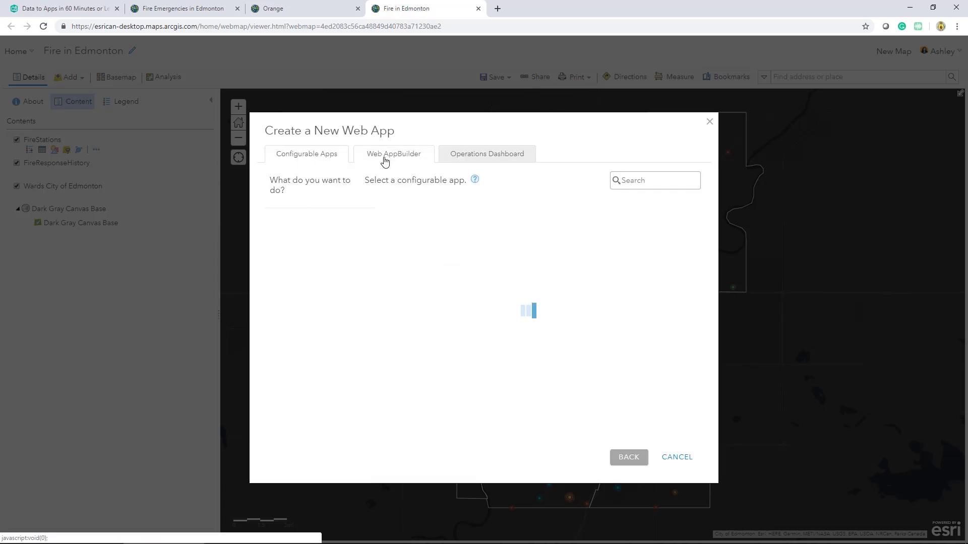
{"action": "left_click", "coordinate": [484, 158]}
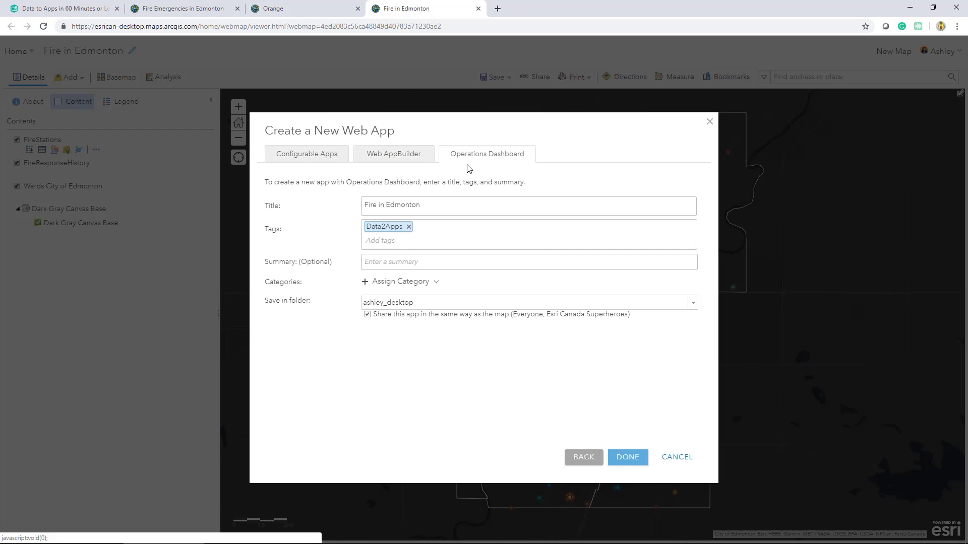
{"action": "left_click", "coordinate": [431, 207]}
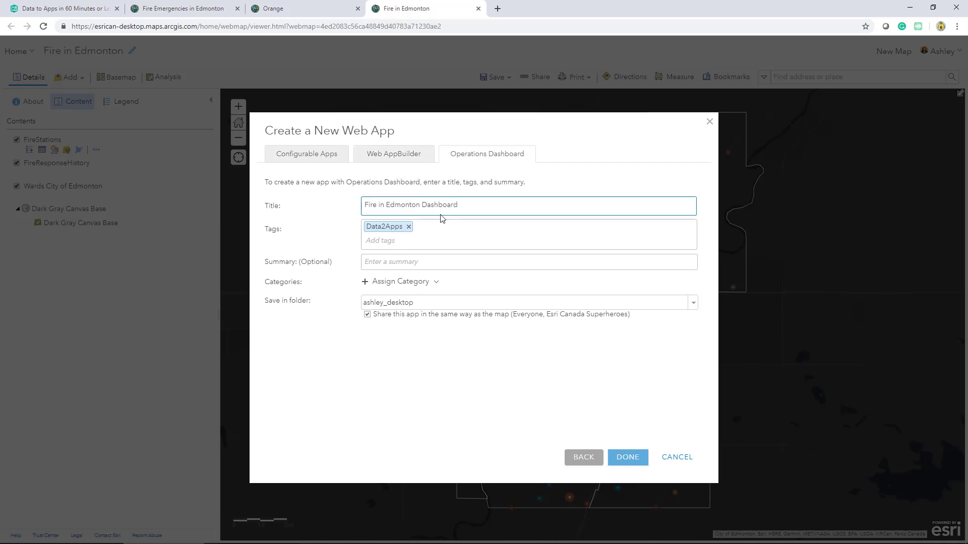
{"action": "left_click", "coordinate": [628, 458]}
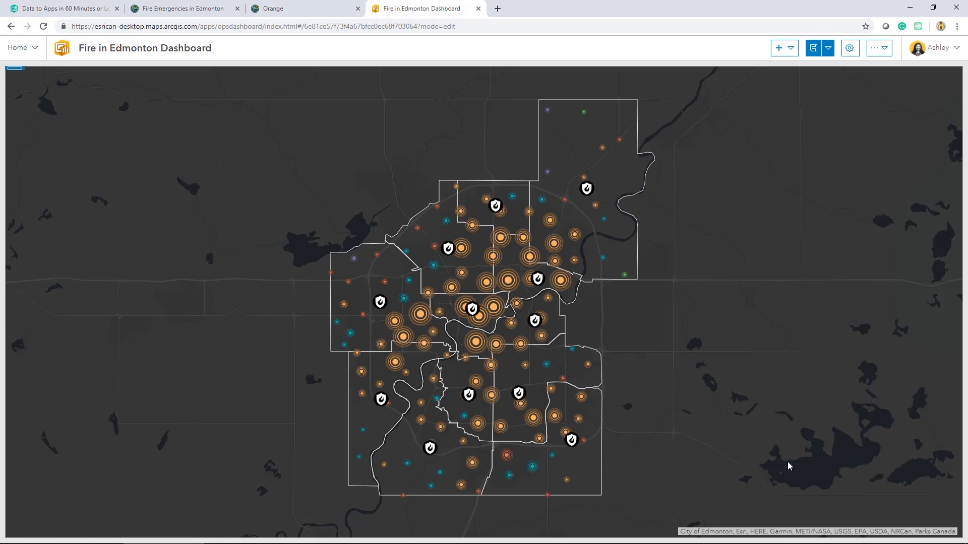
Step: Save the Fire in Edmonton Dashboard
{"action": "left_click", "coordinate": [814, 48]}
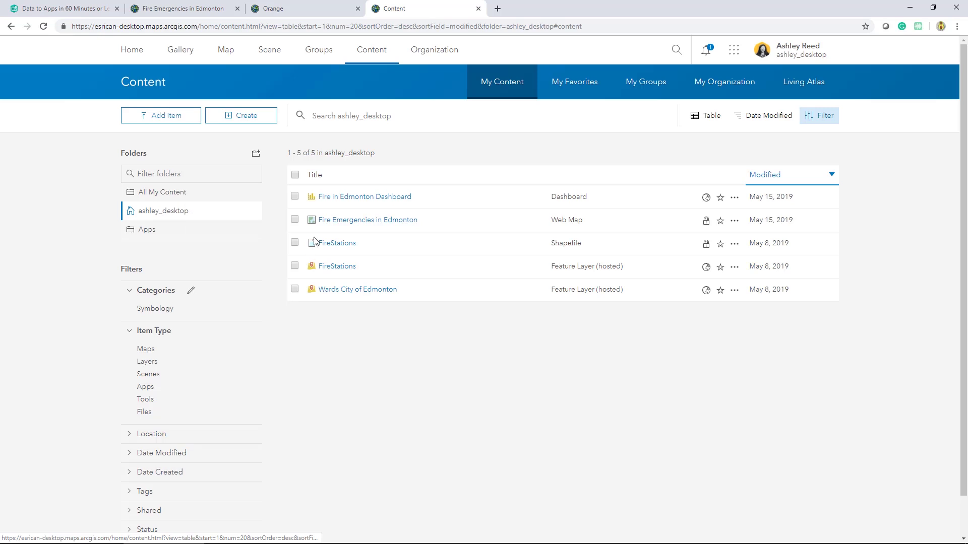
Step: Share the dashboard and Fire Emergencies in Edmonton map with update access to the Fire Events Dashboard group
{"action": "left_click", "coordinate": [295, 220]}
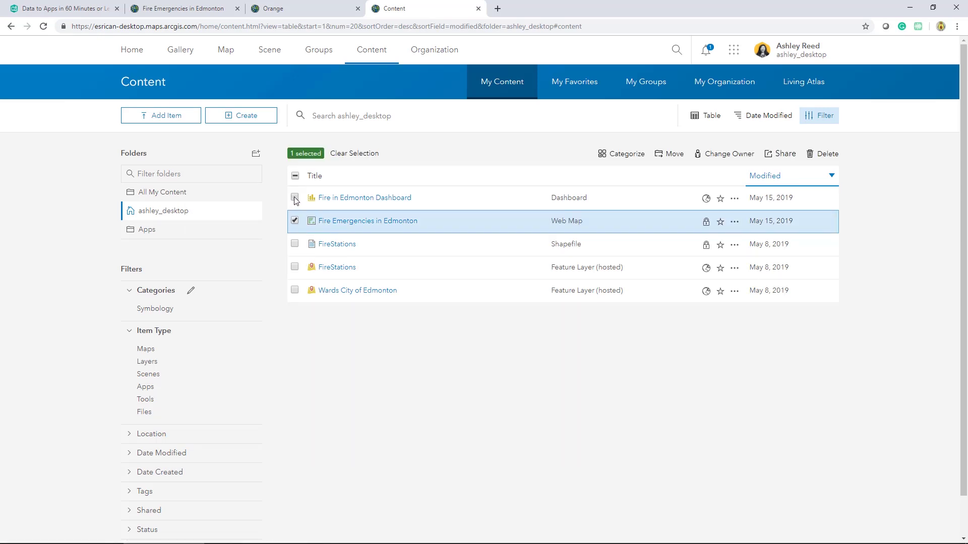
{"action": "left_click", "coordinate": [294, 197]}
{"action": "left_click", "coordinate": [780, 154]}
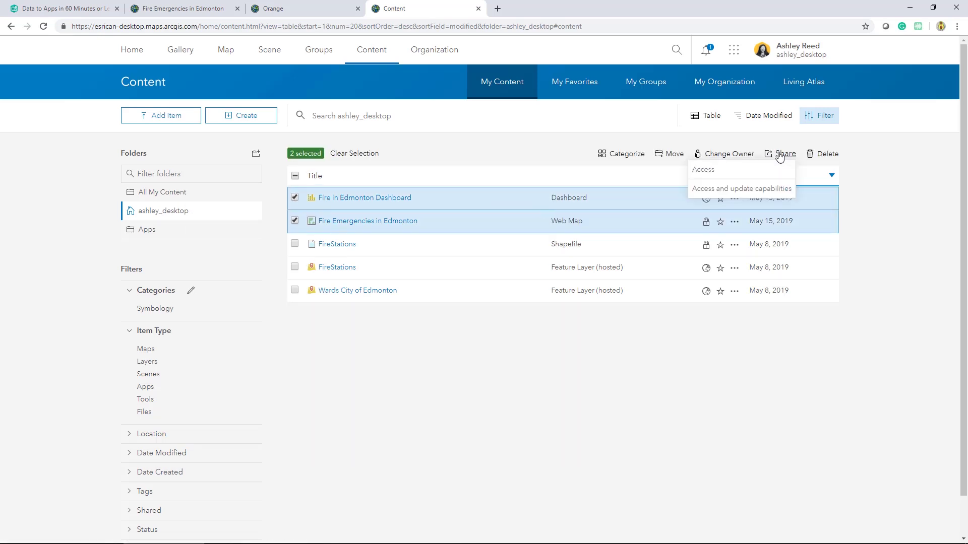
{"action": "left_click", "coordinate": [727, 189]}
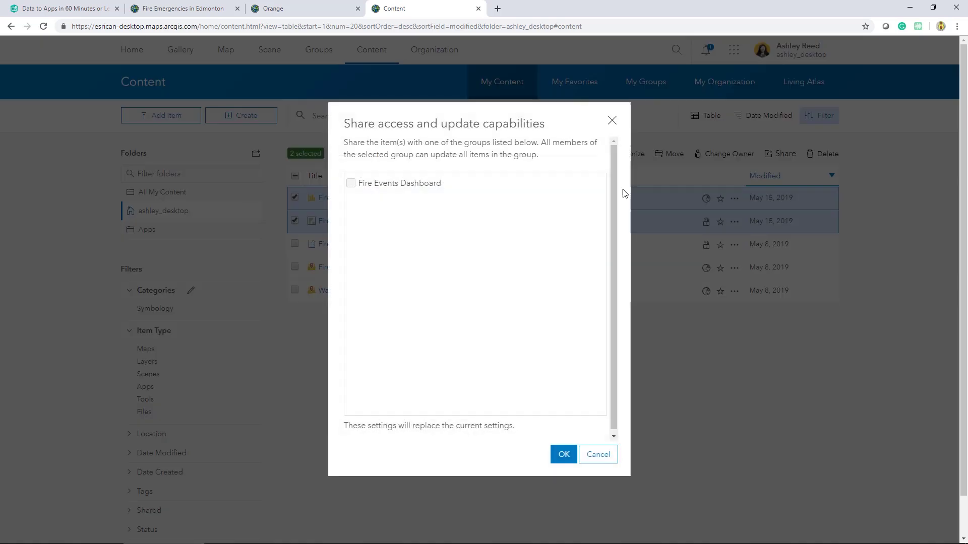
{"action": "left_click", "coordinate": [351, 184]}
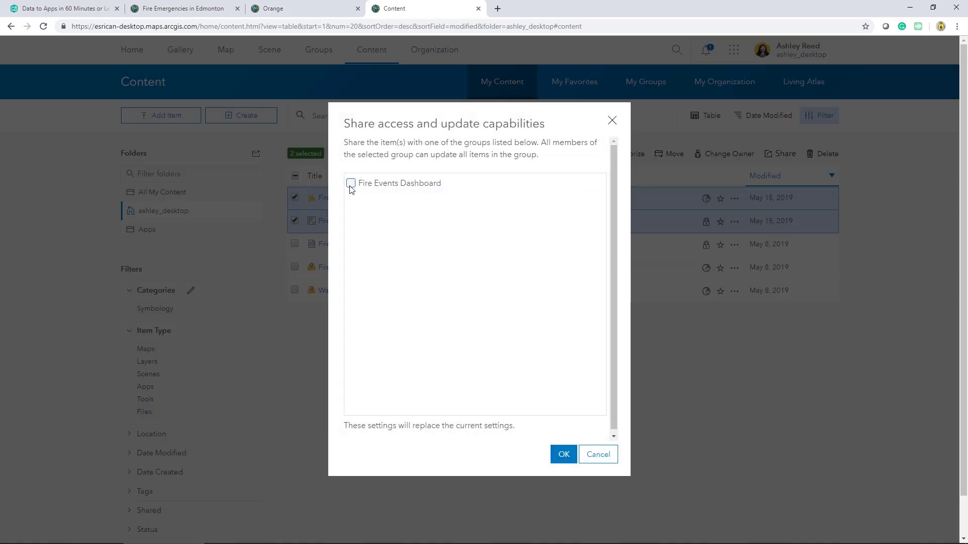
{"action": "left_click", "coordinate": [559, 452]}
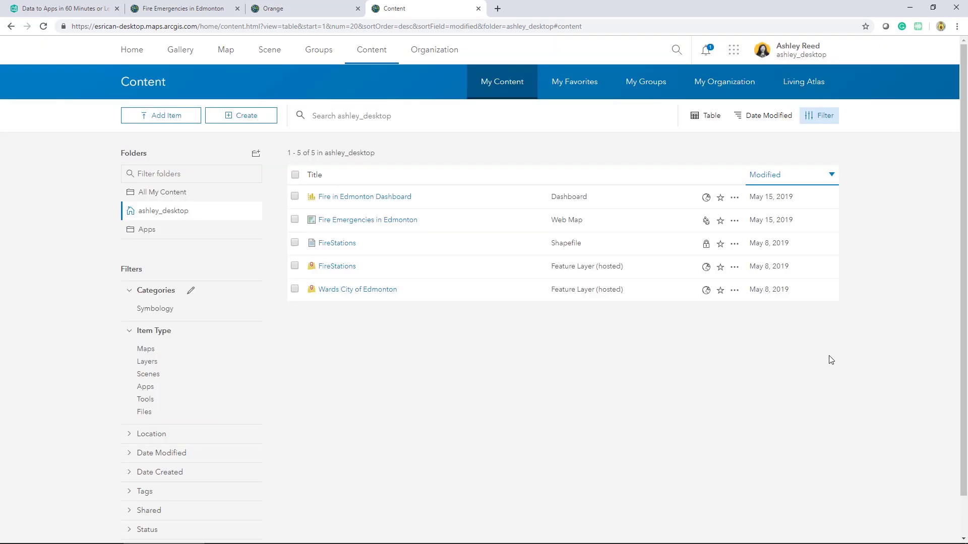